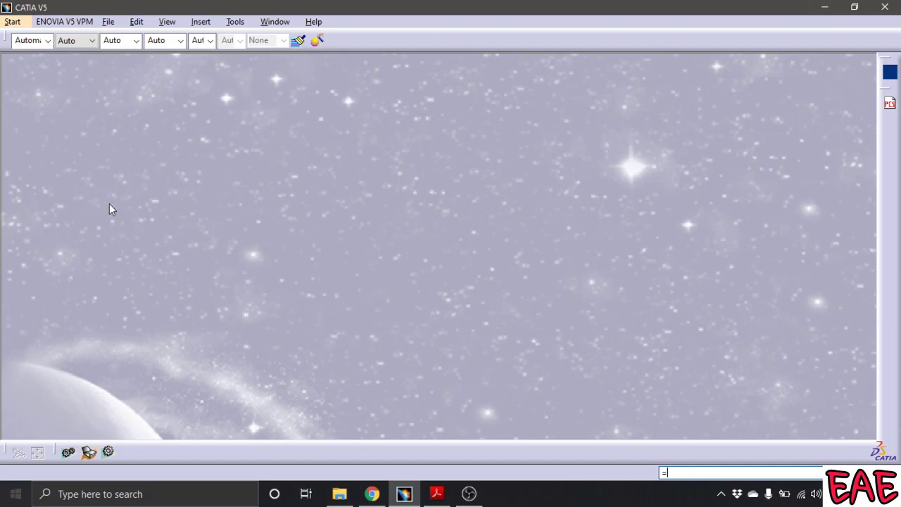
Switch to 3D MODELS.pdf in Acrobat Reader and examine the pictorial view of the column base.
{"action": "left_click", "coordinate": [428, 490]}
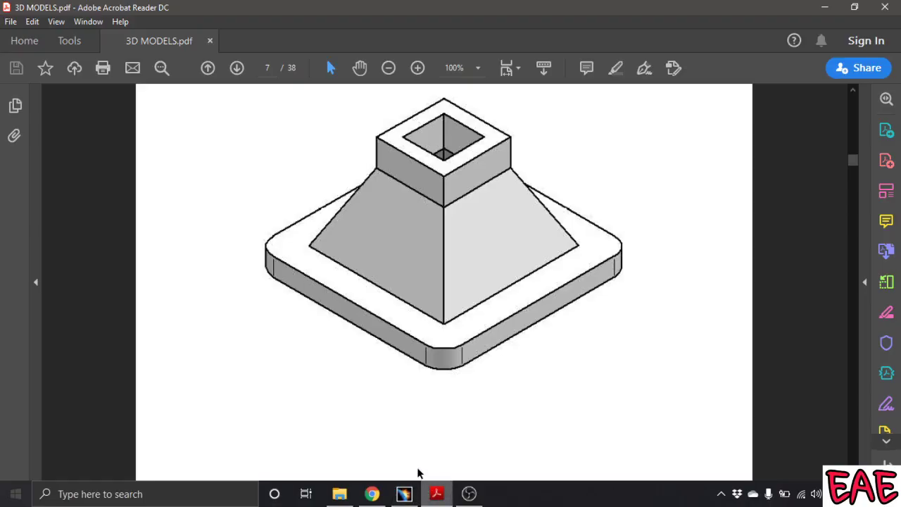
{"action": "scroll", "coordinate": [359, 313], "scroll_direction": "down", "scroll_amount": 1}
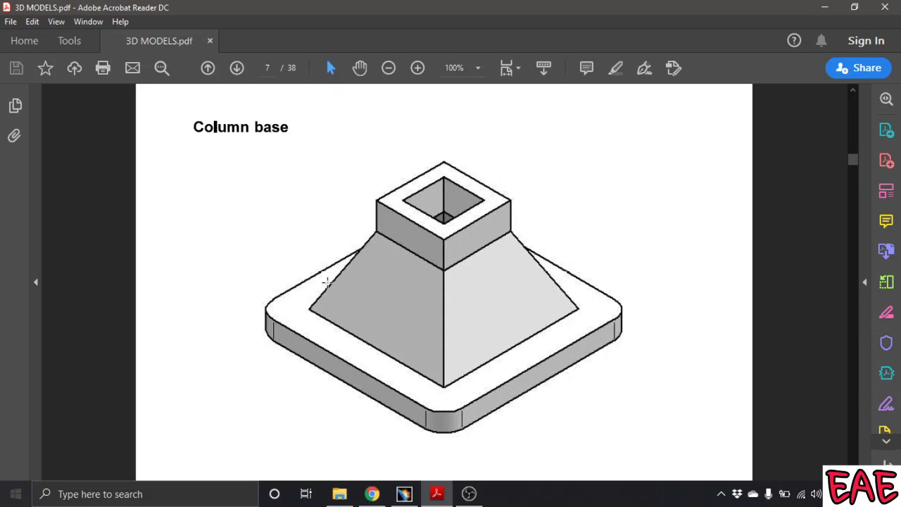
{"action": "scroll", "coordinate": [327, 282], "scroll_direction": "down", "scroll_amount": 1}
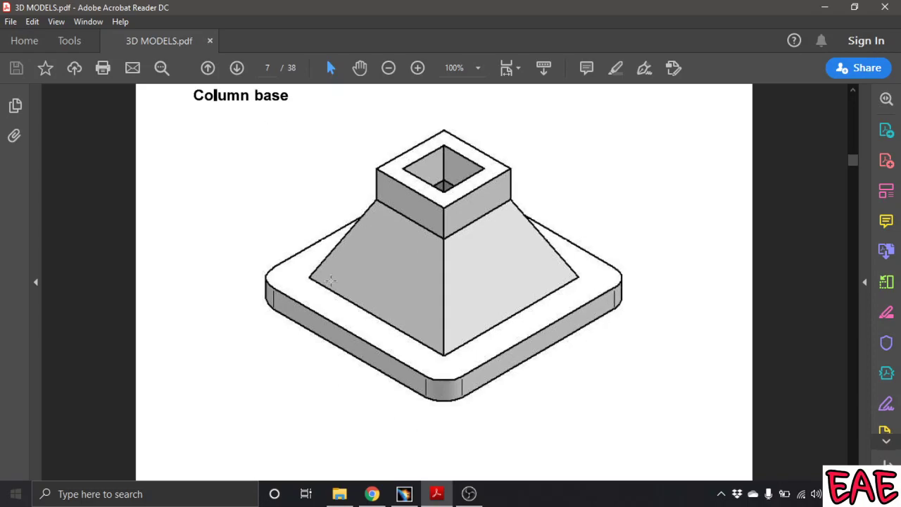
{"action": "scroll", "coordinate": [331, 280], "scroll_direction": "down", "scroll_amount": 1}
{"action": "scroll", "coordinate": [331, 280], "scroll_direction": "down", "scroll_amount": 4}
{"action": "scroll", "coordinate": [334, 287], "scroll_direction": "up", "scroll_amount": 3}
Switch to CATIA V5 and create a new Part Design part named Part1 with hybrid design enabled.
{"action": "left_click", "coordinate": [403, 494]}
{"action": "left_click", "coordinate": [12, 21]}
{"action": "mouse_move", "coordinate": [63, 90]}
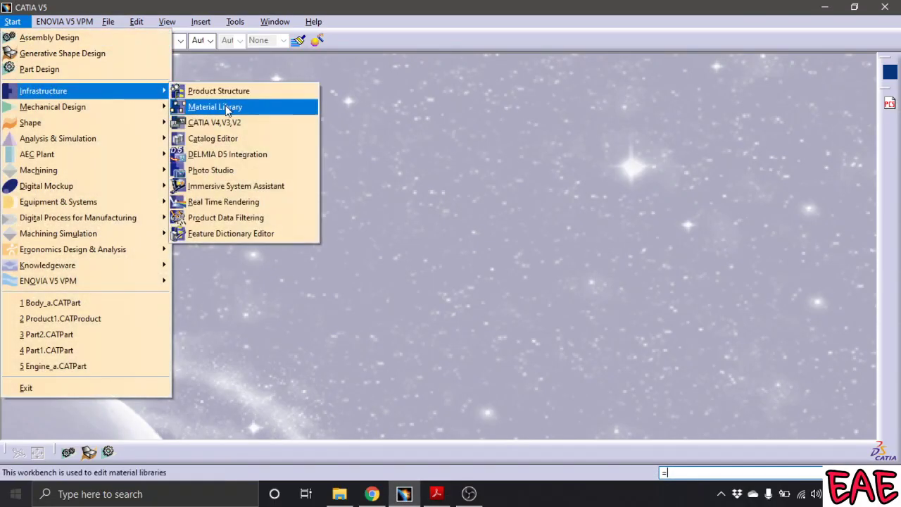
{"action": "mouse_move", "coordinate": [132, 108]}
{"action": "left_click", "coordinate": [201, 106]}
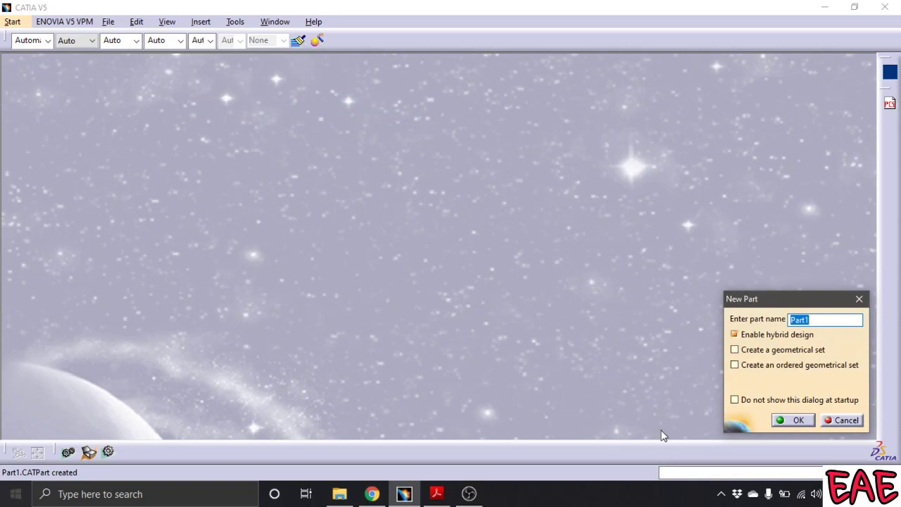
{"action": "left_click", "coordinate": [793, 420]}
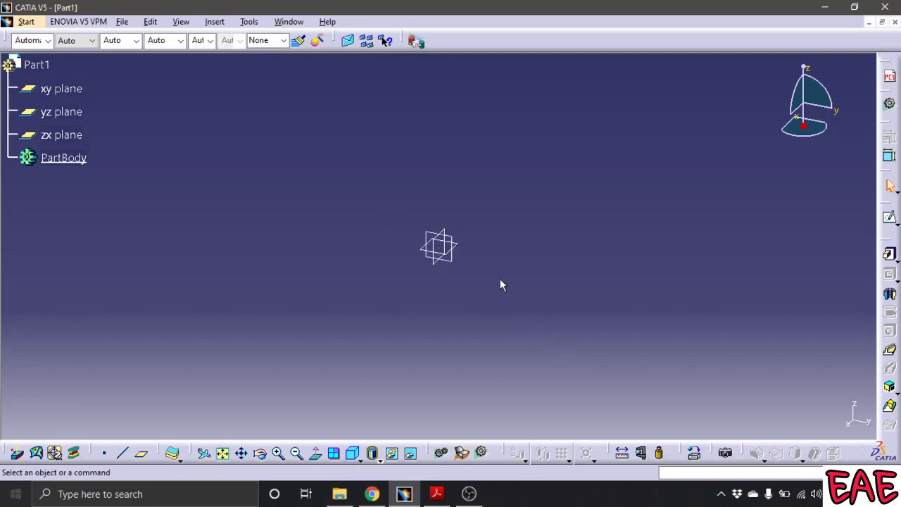
Examine the column base drawing in 3D MODELS.pdf, reading the dimensions of the top and front views.
{"action": "left_click", "coordinate": [438, 494]}
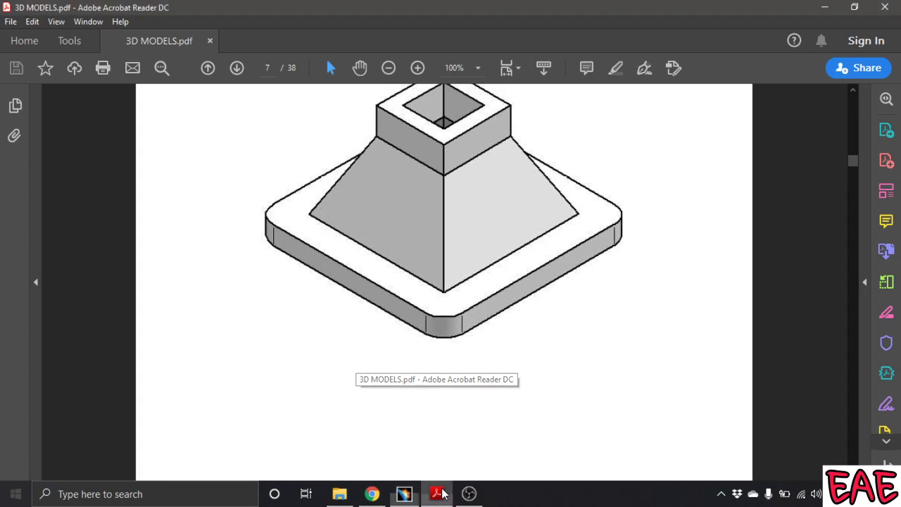
{"action": "scroll", "coordinate": [471, 336], "scroll_direction": "up", "scroll_amount": 2}
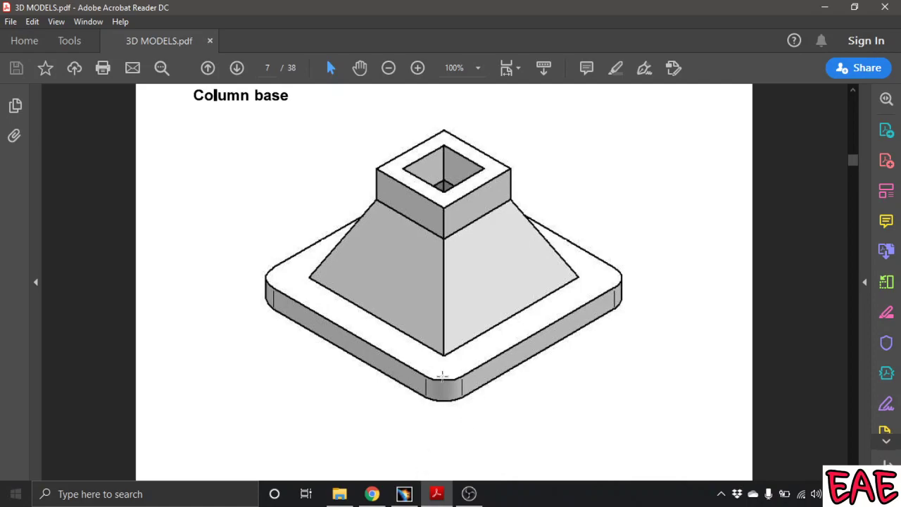
{"action": "left_click", "coordinate": [404, 494]}
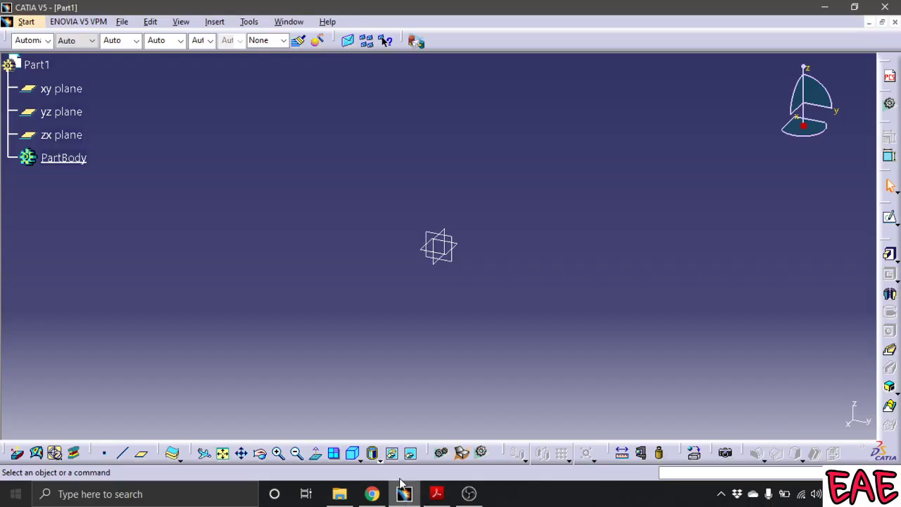
{"action": "left_click", "coordinate": [466, 247]}
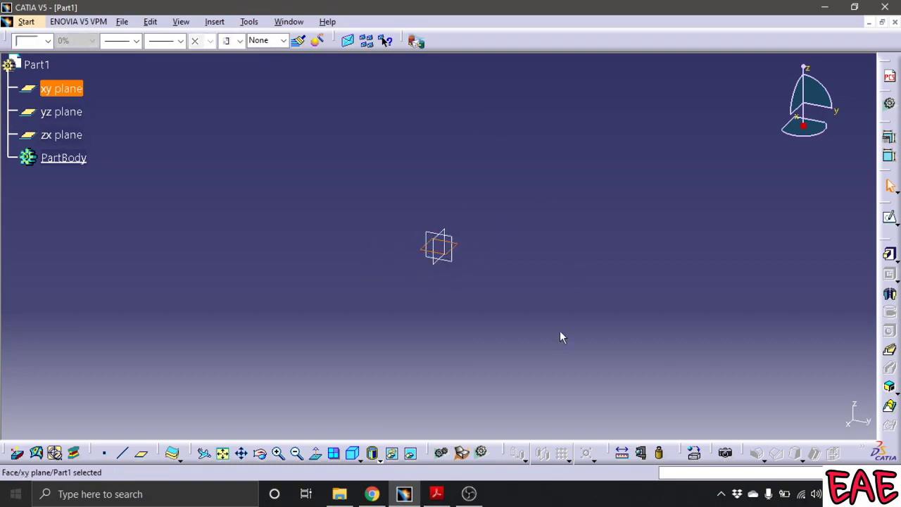
{"action": "left_click", "coordinate": [437, 492]}
{"action": "scroll", "coordinate": [449, 384], "scroll_direction": "down", "scroll_amount": 10}
{"action": "scroll", "coordinate": [518, 350], "scroll_direction": "down", "scroll_amount": 7}
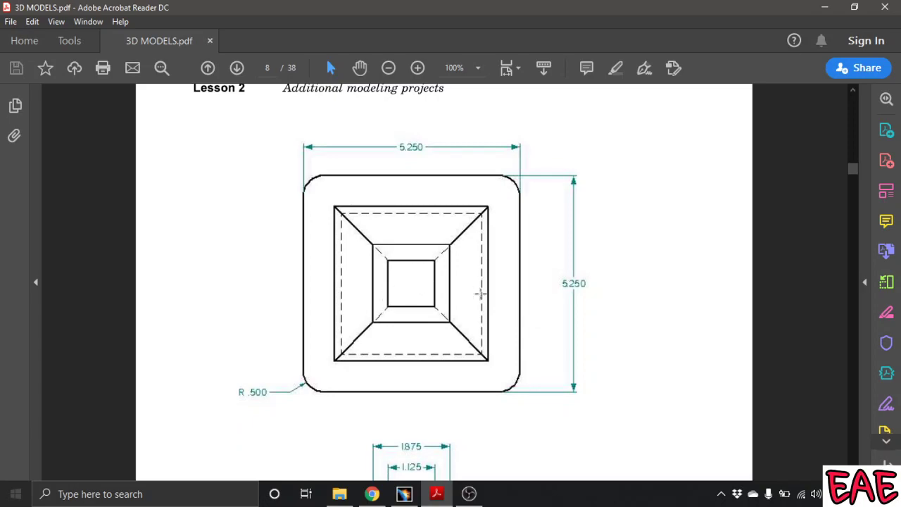
{"action": "scroll", "coordinate": [547, 289], "scroll_direction": "down", "scroll_amount": 7}
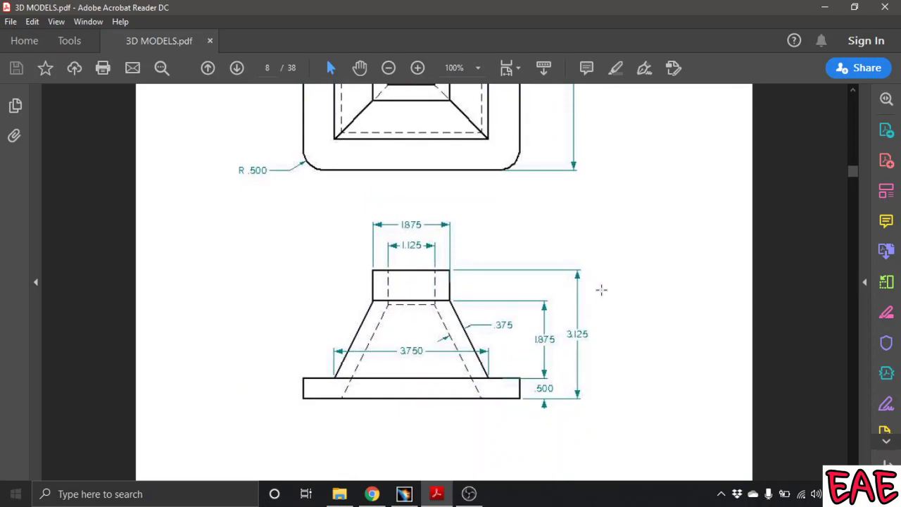
{"action": "scroll", "coordinate": [473, 376], "scroll_direction": "up", "scroll_amount": 1}
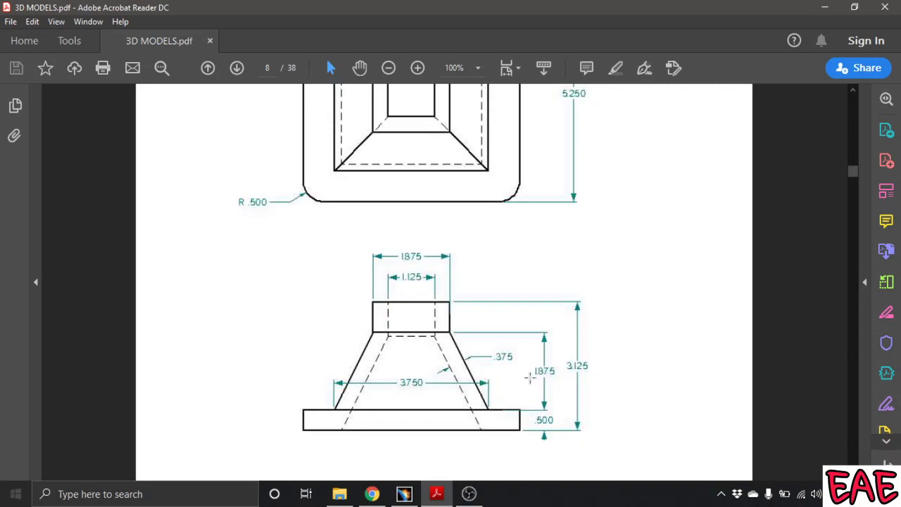
{"action": "scroll", "coordinate": [522, 401], "scroll_direction": "down", "scroll_amount": 1}
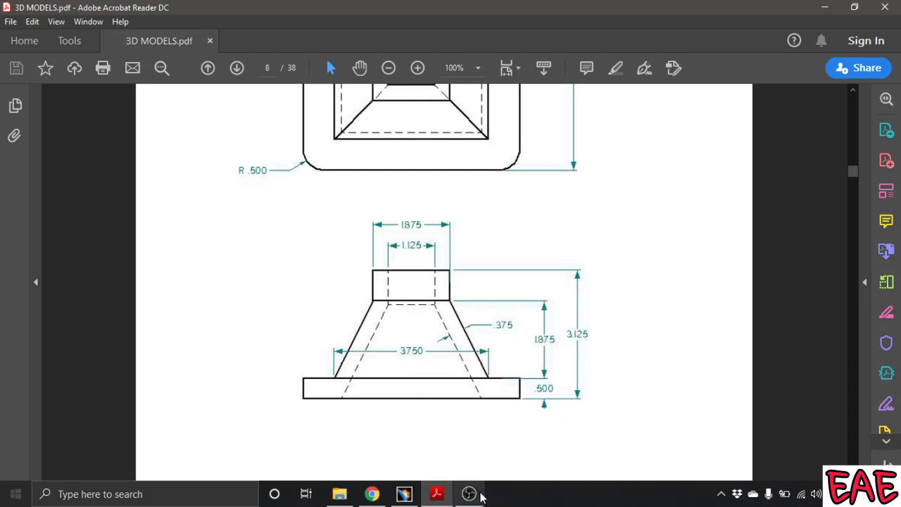
Back in CATIA V5, create a reference plane offset 5 mm above the xy plane.
{"action": "left_click", "coordinate": [404, 493]}
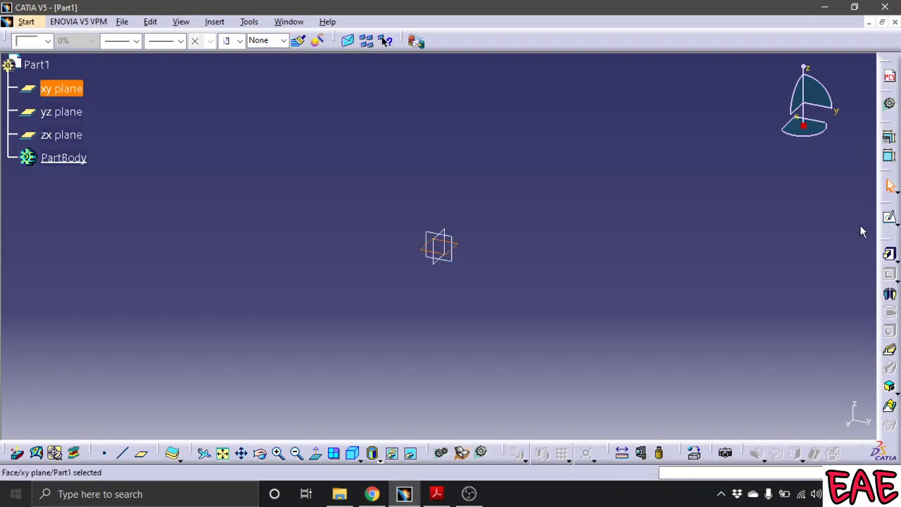
{"action": "left_click", "coordinate": [140, 453]}
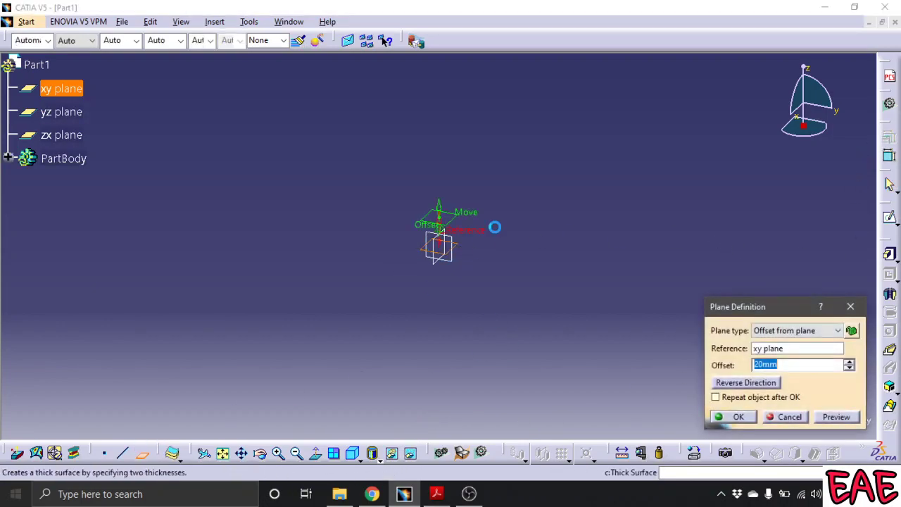
{"action": "left_click", "coordinate": [437, 493]}
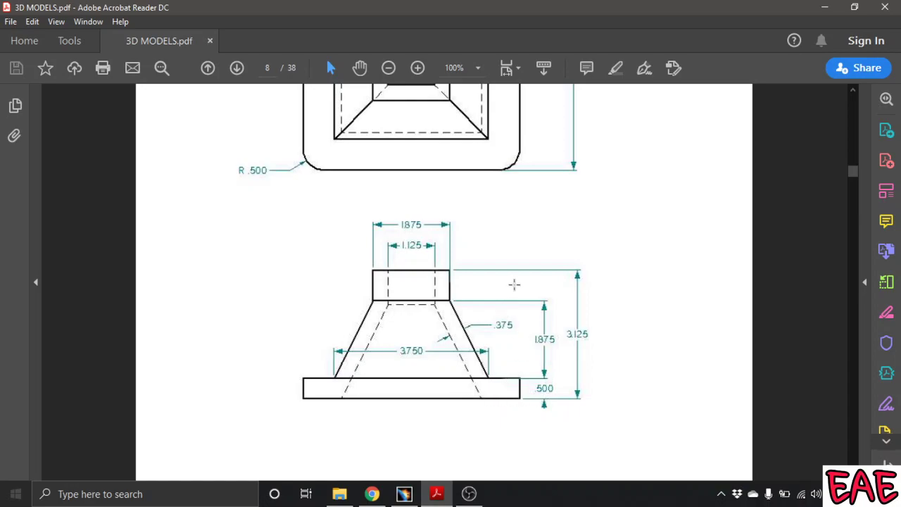
{"action": "left_click", "coordinate": [825, 7]}
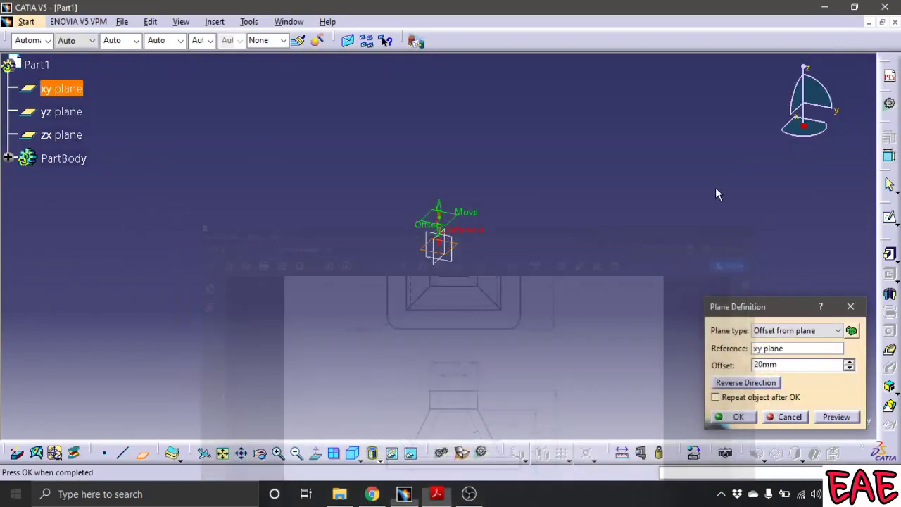
{"action": "double_click", "coordinate": [789, 364]}
{"action": "type", "text": "5"}
{"action": "left_click", "coordinate": [739, 417]}
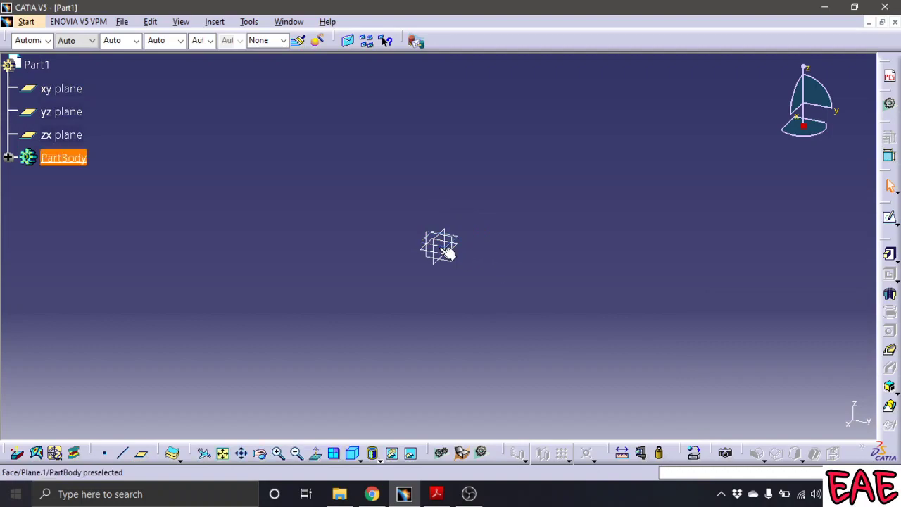
Create a second reference plane offset 18.75 mm above the first offset plane.
{"action": "left_click", "coordinate": [141, 452]}
{"action": "type", "text": "18.75"}
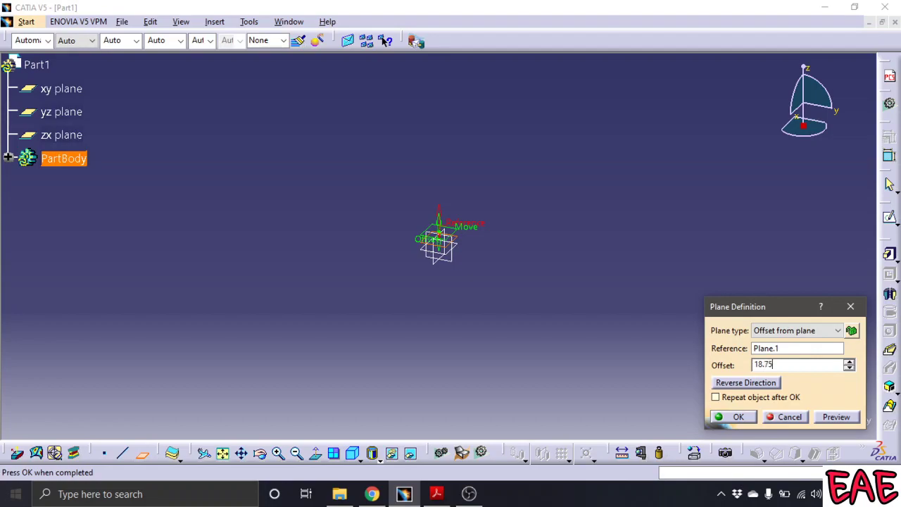
{"action": "key", "text": "Return"}
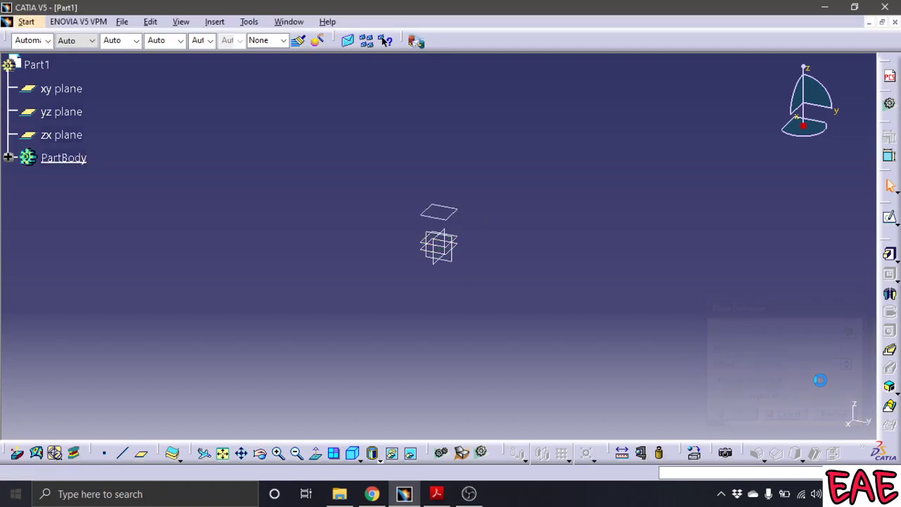
{"action": "middle_click_drag", "start_coordinate": [433, 304], "coordinate": [481, 195]}
{"action": "middle_click_drag", "start_coordinate": [535, 244], "coordinate": [392, 282]}
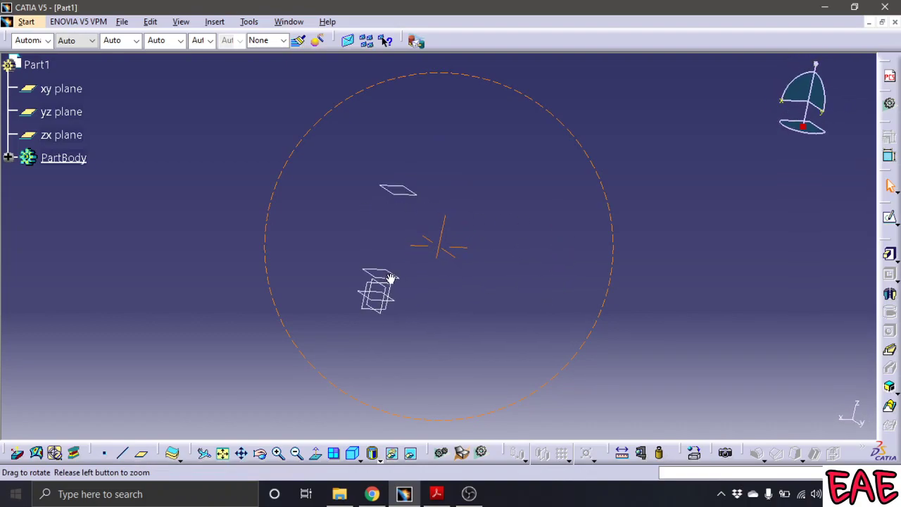
Check the widths and heights of the tapered section in the top and front views of the PDF drawing.
{"action": "left_click", "coordinate": [434, 495]}
{"action": "scroll", "coordinate": [610, 363], "scroll_direction": "up", "scroll_amount": 5}
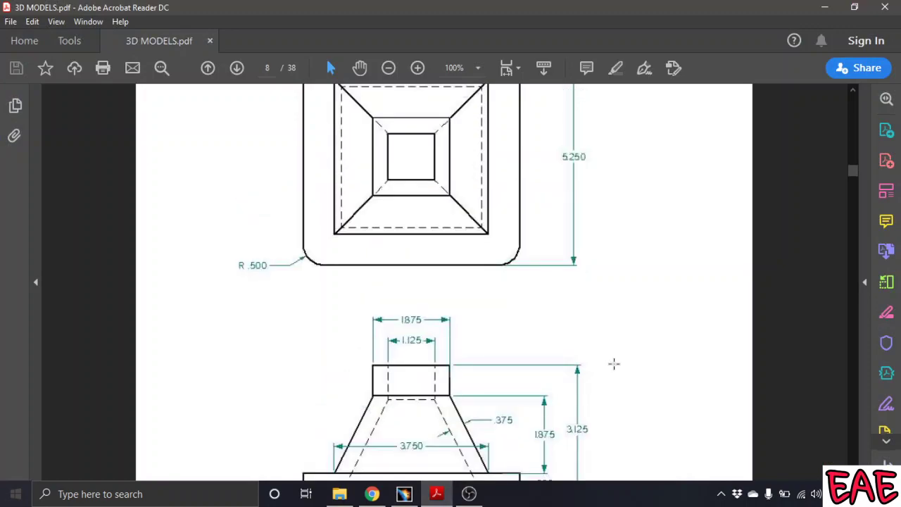
{"action": "scroll", "coordinate": [611, 362], "scroll_direction": "down", "scroll_amount": 6}
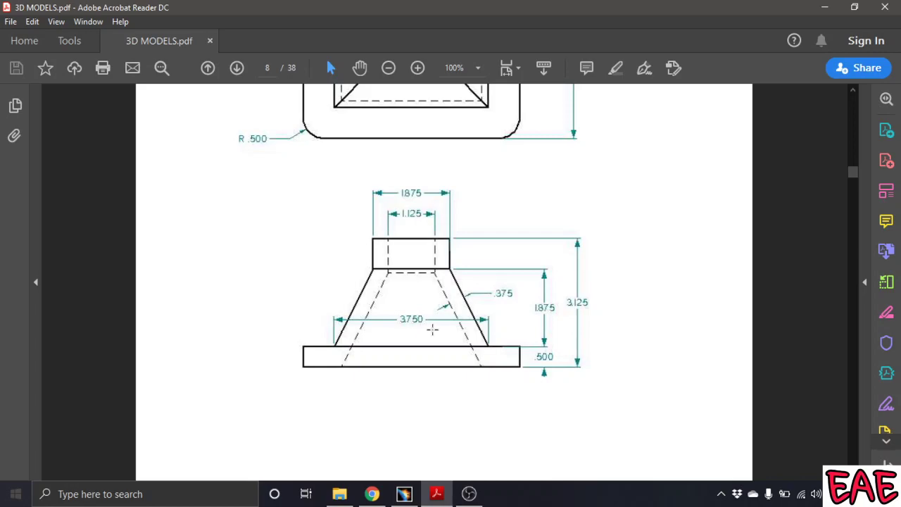
{"action": "scroll", "coordinate": [420, 318], "scroll_direction": "up", "scroll_amount": 5}
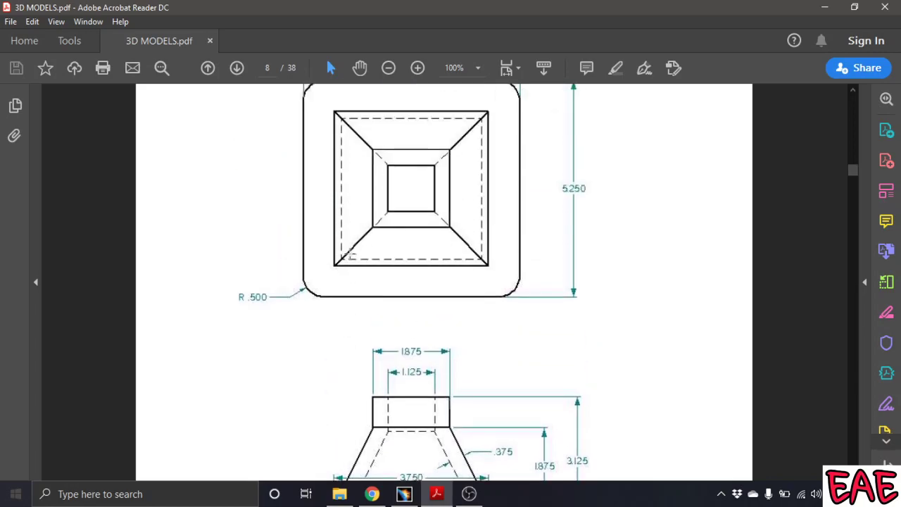
{"action": "scroll", "coordinate": [399, 310], "scroll_direction": "down", "scroll_amount": 5}
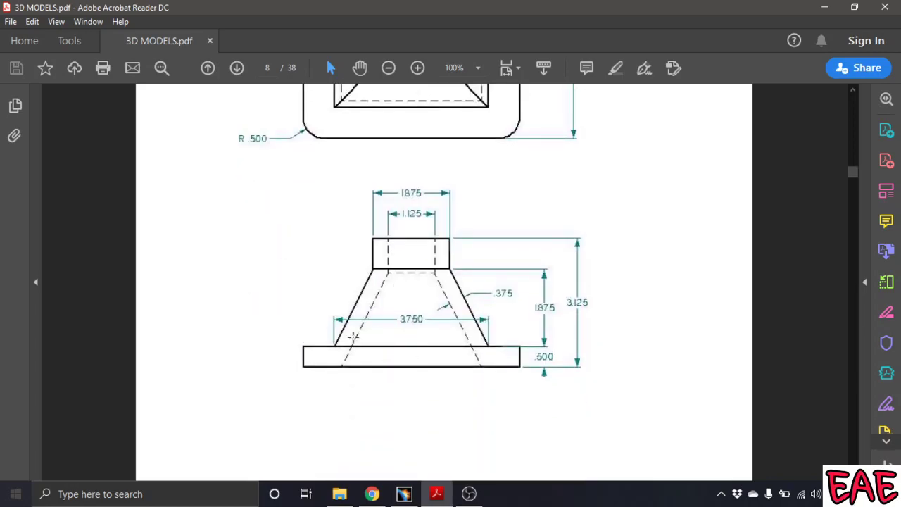
{"action": "left_click", "coordinate": [404, 493]}
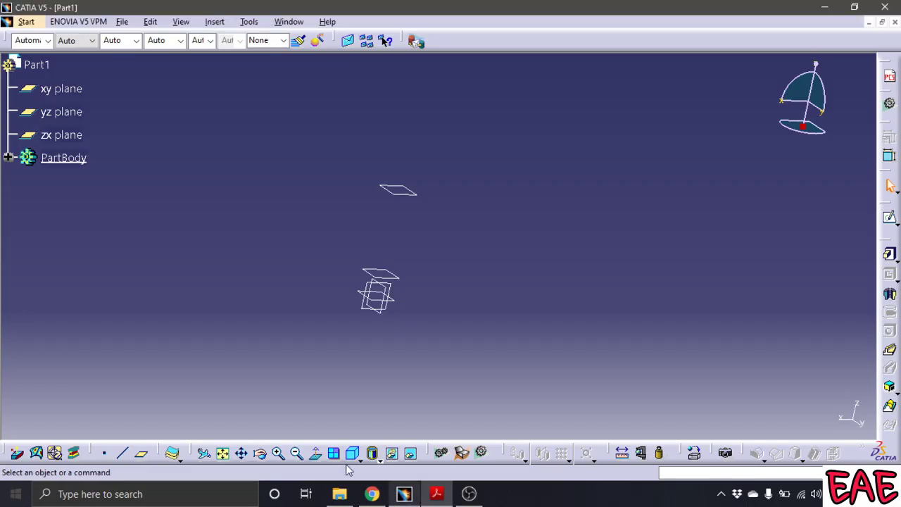
Start a sketch on the 5 mm offset plane and draw a centered rectangle about 129 by 115 mm at the origin.
{"action": "left_click", "coordinate": [406, 287]}
{"action": "left_click", "coordinate": [889, 217]}
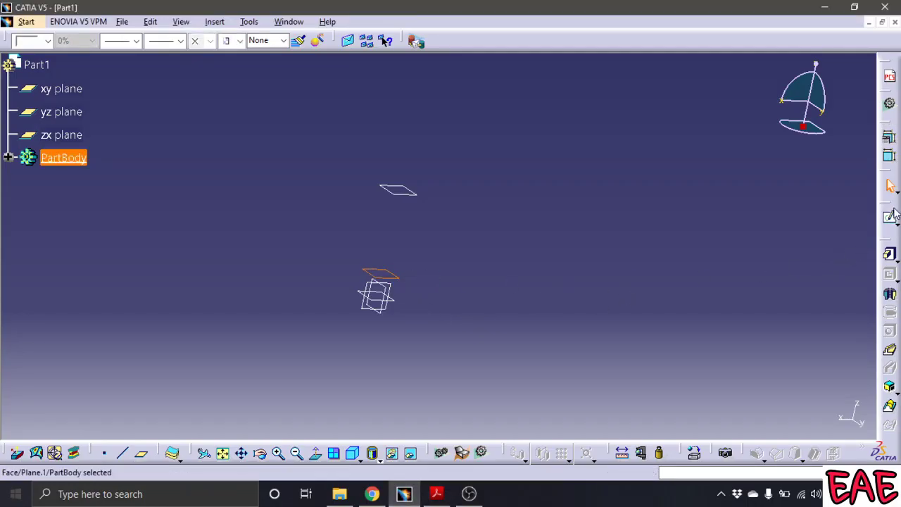
{"action": "left_click", "coordinate": [436, 494]}
{"action": "left_click", "coordinate": [437, 494]}
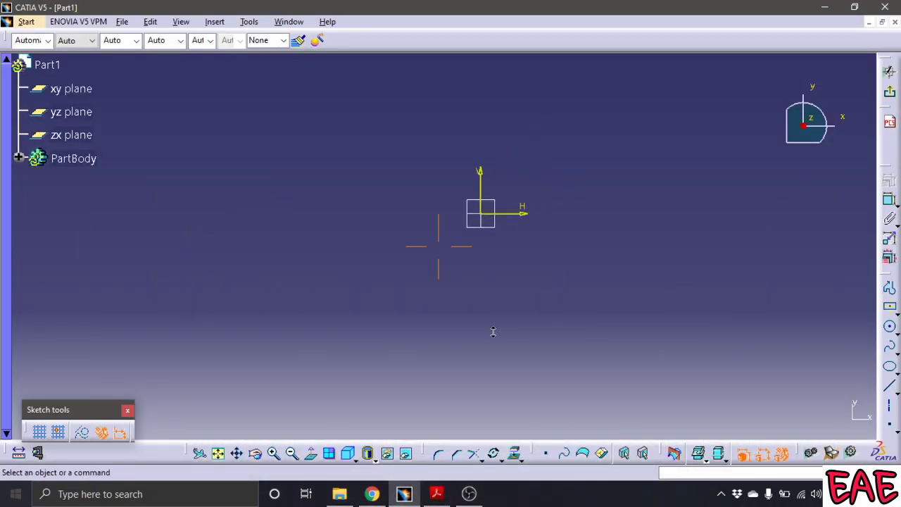
{"action": "left_click", "coordinate": [890, 308]}
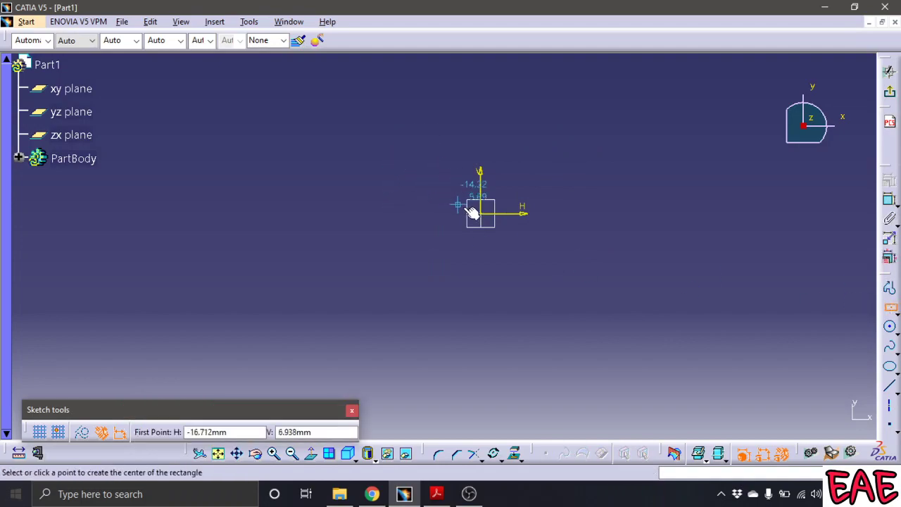
{"action": "left_click", "coordinate": [482, 214]}
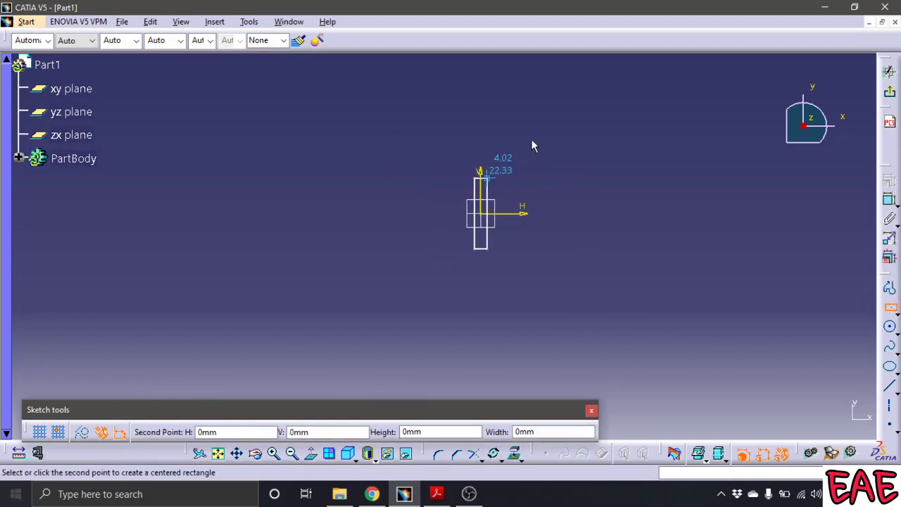
{"action": "left_click", "coordinate": [584, 122]}
Dimension the height of the centered rectangle and set it to 37.5 mm.
{"action": "left_click", "coordinate": [890, 200]}
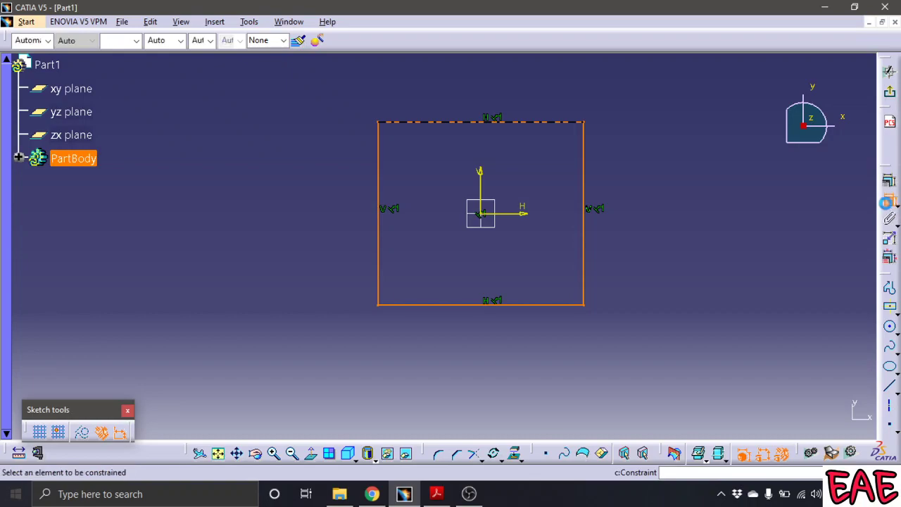
{"action": "left_click", "coordinate": [585, 191]}
{"action": "left_click", "coordinate": [659, 209]}
{"action": "double_click", "coordinate": [661, 206]}
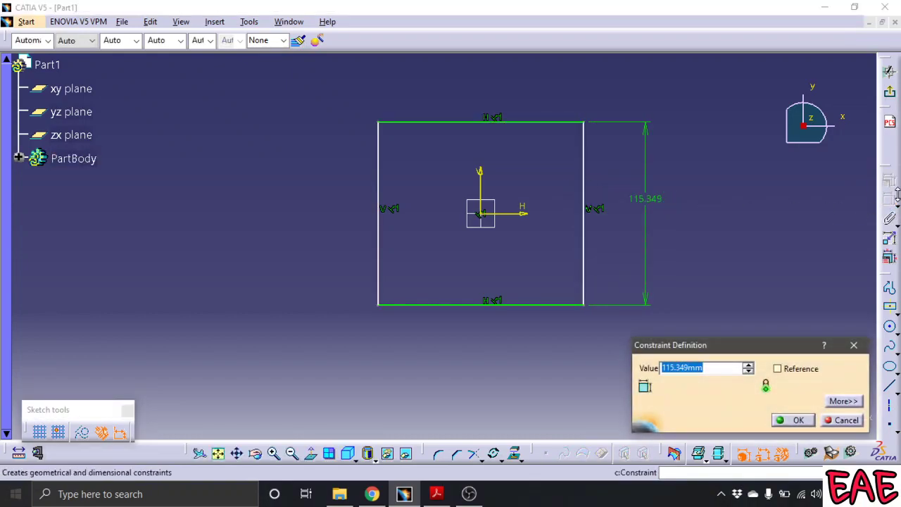
{"action": "type", "text": "37.50"}
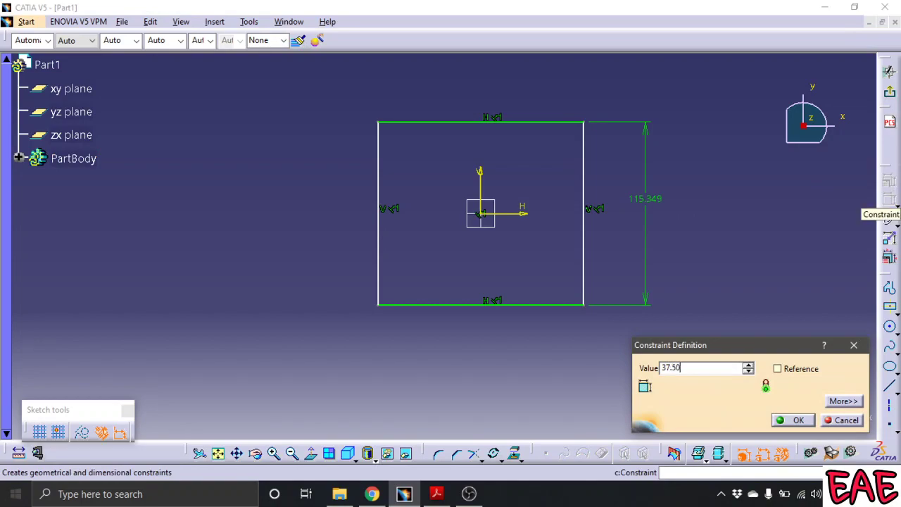
{"action": "key", "text": "Return"}
Dimension the rectangle's width, set it to 37.5 mm, and exit the sketch.
{"action": "left_click", "coordinate": [464, 183]}
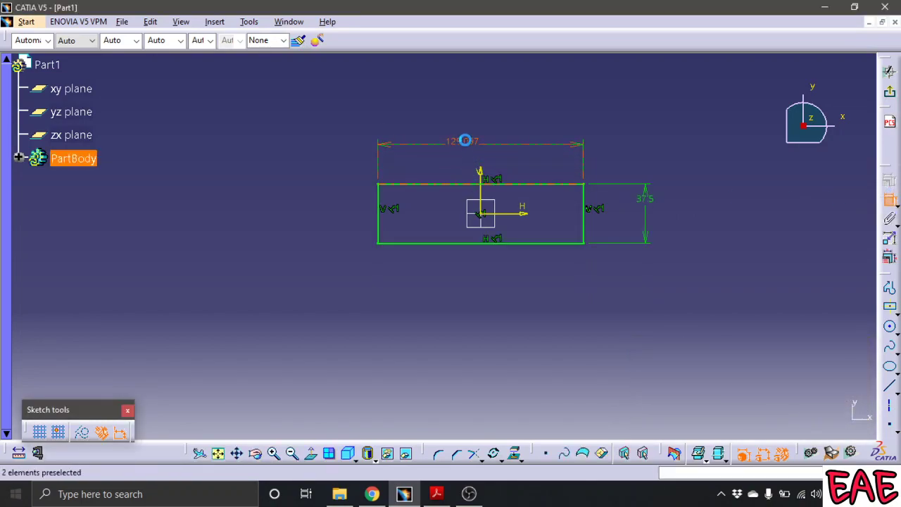
{"action": "left_click", "coordinate": [465, 140]}
{"action": "double_click", "coordinate": [462, 140]}
{"action": "type", "text": "37"}
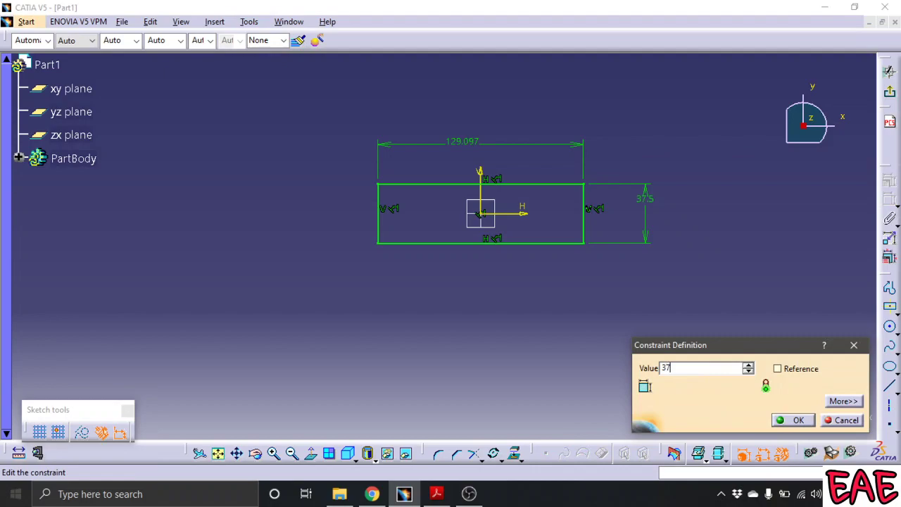
{"action": "type", "text": ".50"}
{"action": "key", "text": "Return"}
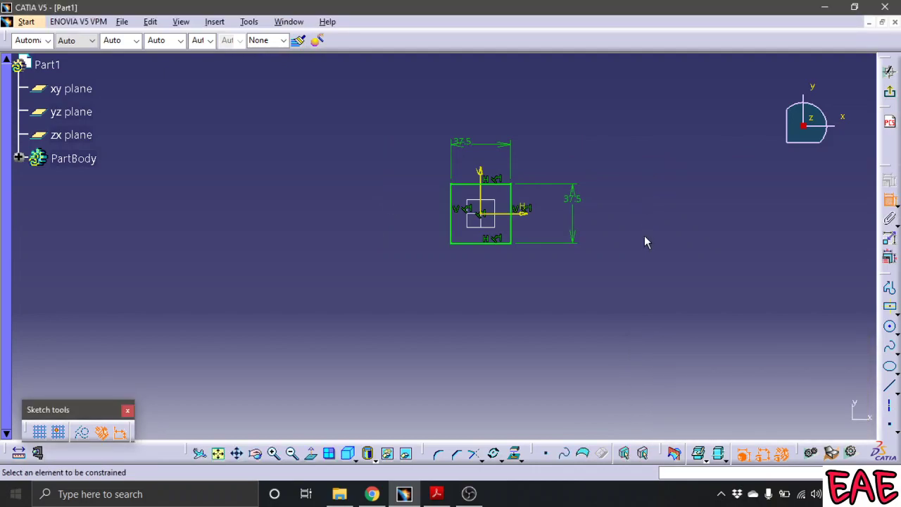
{"action": "left_click", "coordinate": [889, 92]}
{"action": "mouse_move", "coordinate": [472, 356]}
{"action": "middle_mouse_down"}
{"action": "mouse_move", "coordinate": [467, 324]}
{"action": "mouse_move", "coordinate": [420, 366]}
{"action": "mouse_move", "coordinate": [434, 297]}
{"action": "mouse_move", "coordinate": [497, 187]}
{"action": "mouse_move", "coordinate": [452, 272]}
{"action": "middle_mouse_up"}
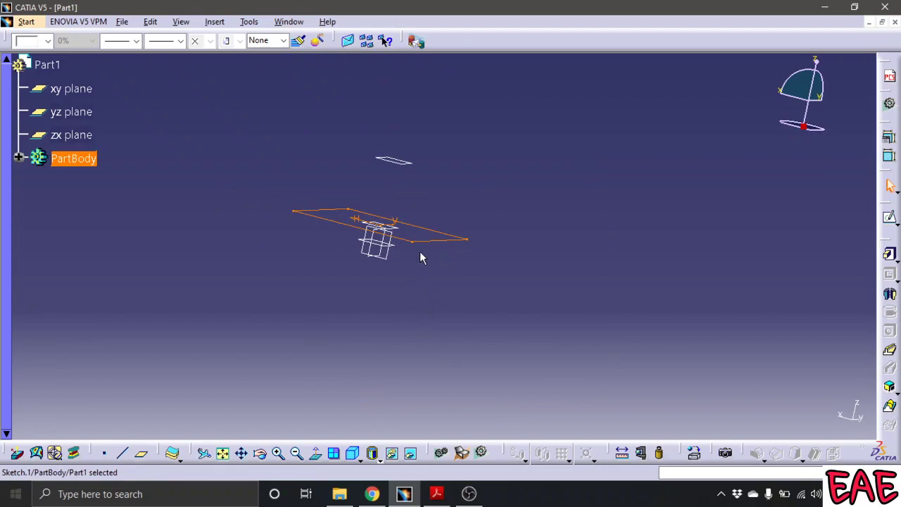
Check the tapered section's upper width in the front view of the PDF drawing and return to CATIA V5.
{"action": "left_click", "coordinate": [436, 493]}
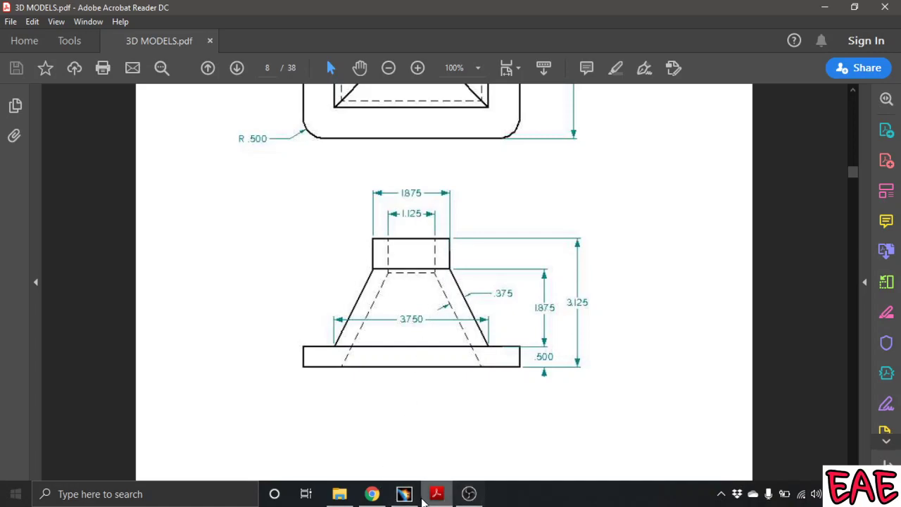
{"action": "mouse_move", "coordinate": [413, 498]}
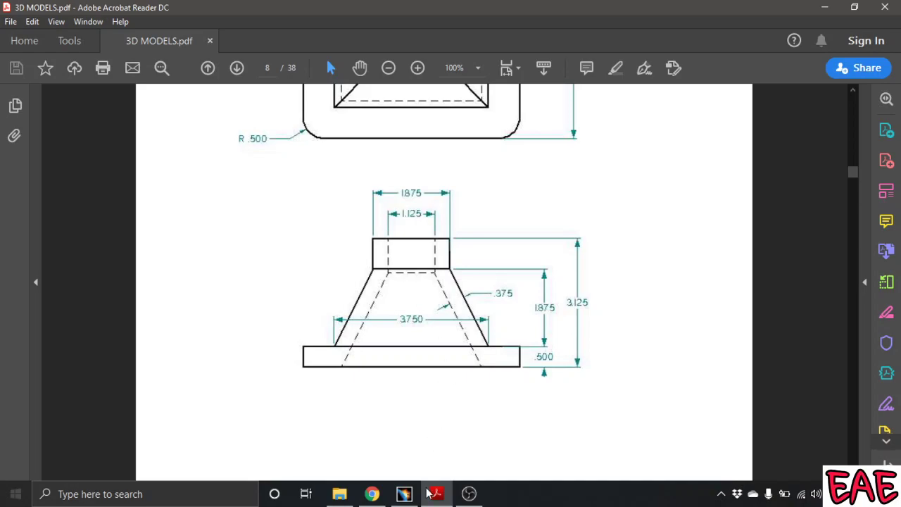
{"action": "left_click", "coordinate": [404, 493]}
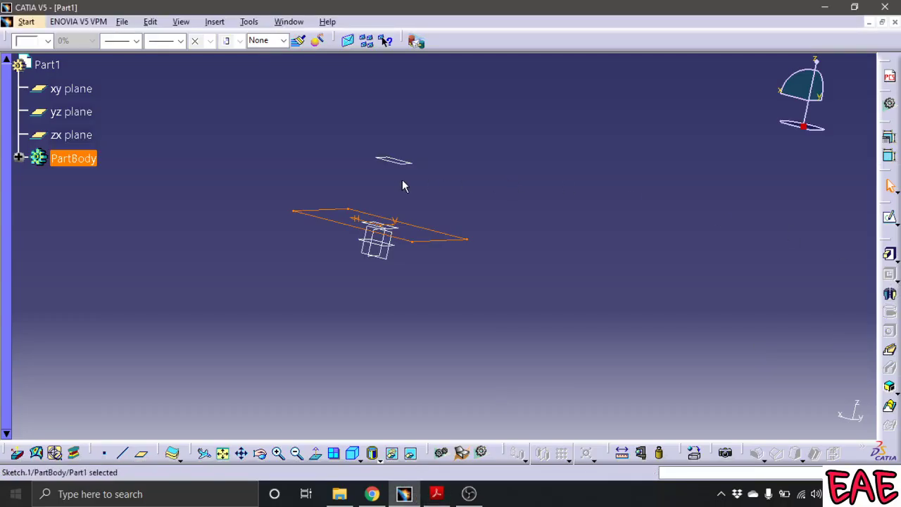
Start a sketch on the upper offset plane and draw a centered rectangle about 18 by 17 mm at the origin.
{"action": "left_click", "coordinate": [394, 160]}
{"action": "left_click", "coordinate": [890, 219]}
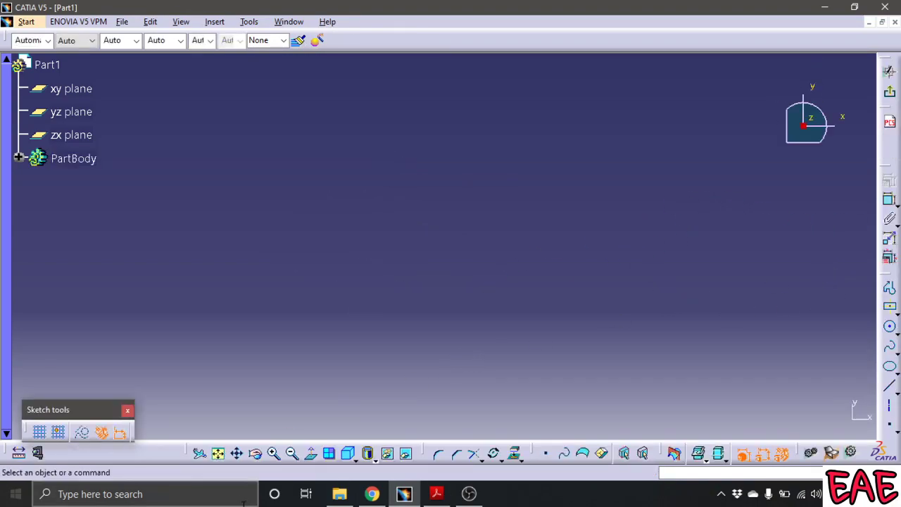
{"action": "left_click", "coordinate": [219, 459]}
{"action": "left_click", "coordinate": [219, 459]}
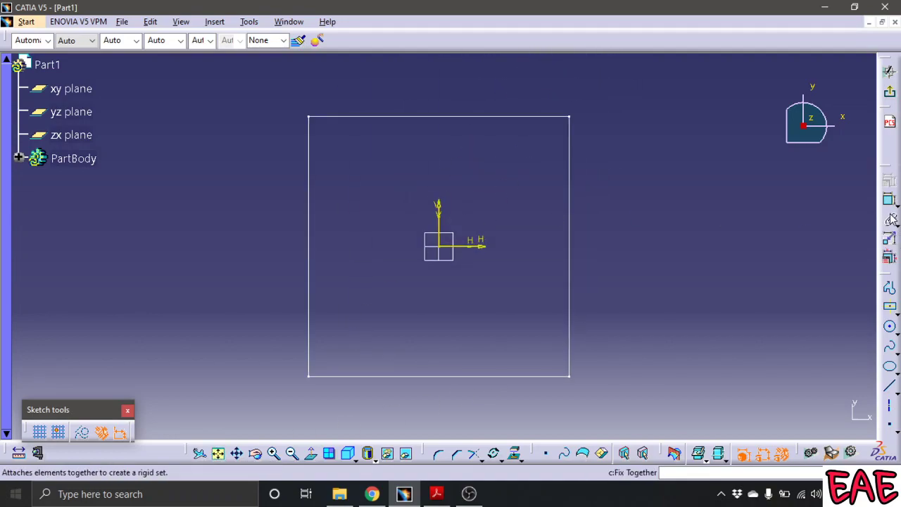
{"action": "left_click", "coordinate": [889, 307]}
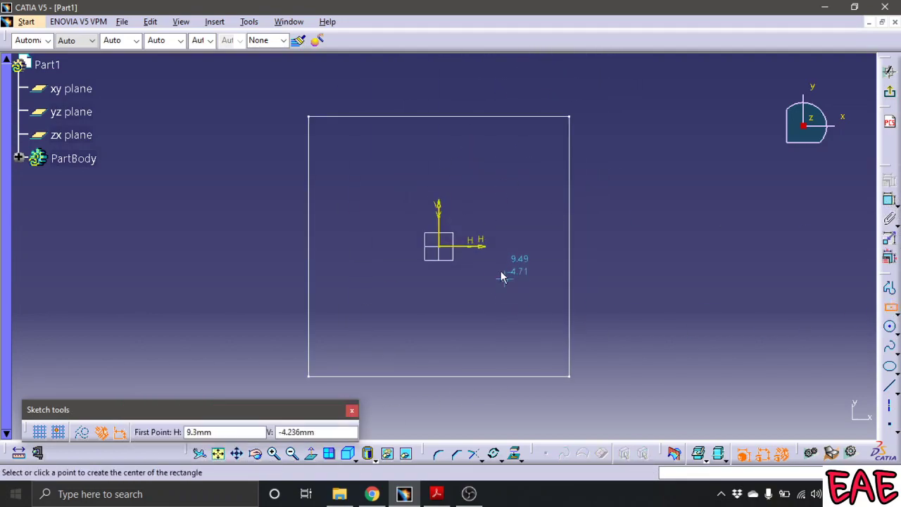
{"action": "left_click", "coordinate": [442, 251]}
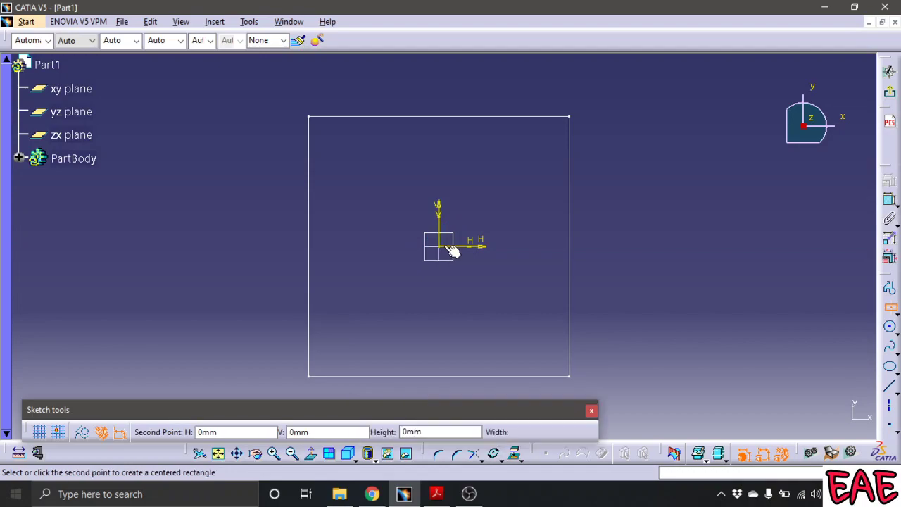
{"action": "left_click", "coordinate": [501, 187]}
Dimension the height of the upper rectangle and set it to 18.75 mm.
{"action": "left_click", "coordinate": [889, 200]}
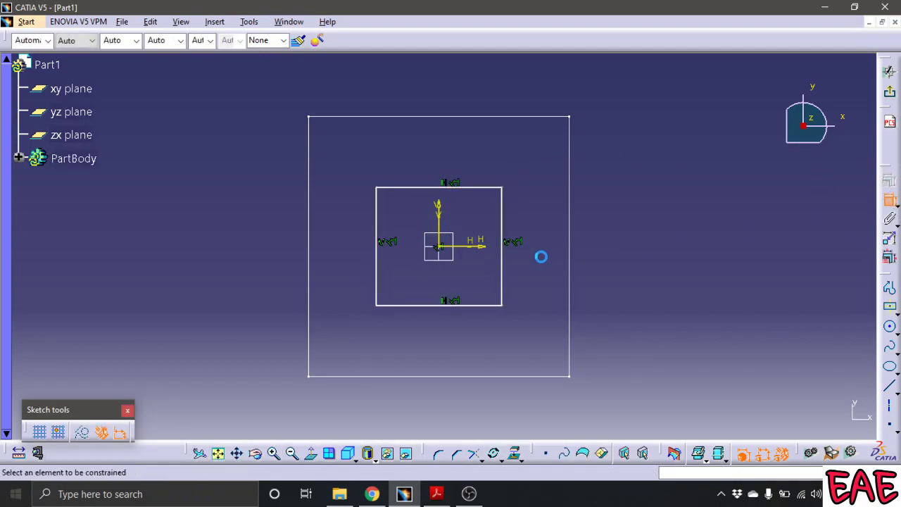
{"action": "left_click", "coordinate": [503, 222]}
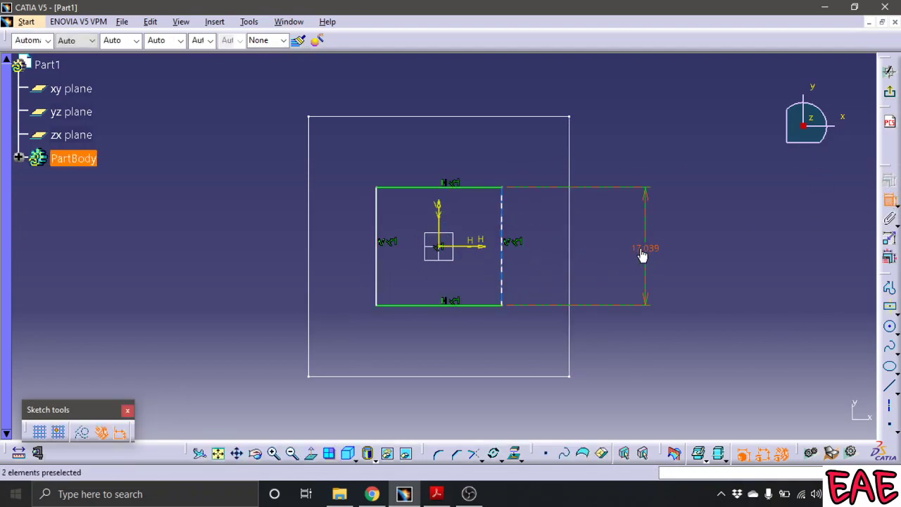
{"action": "left_click", "coordinate": [646, 246]}
{"action": "double_click", "coordinate": [646, 246]}
{"action": "type", "text": "18.75"}
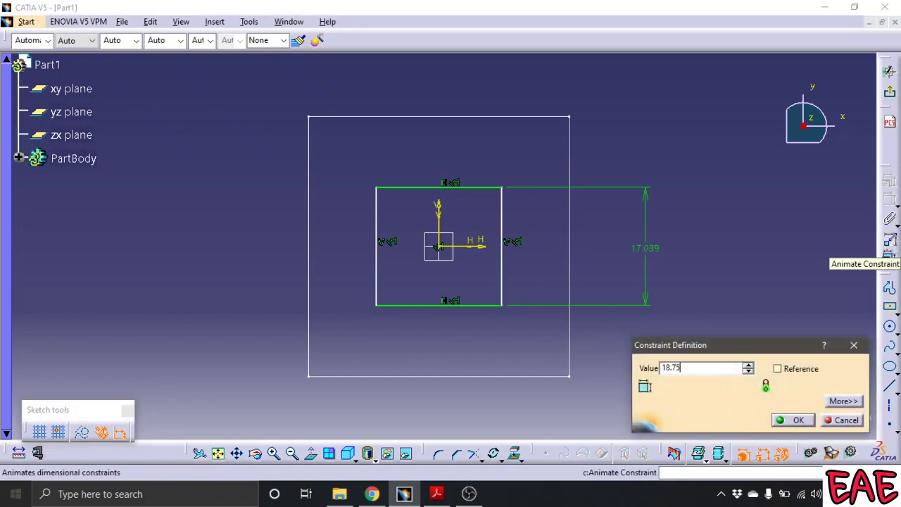
{"action": "key", "text": "Return"}
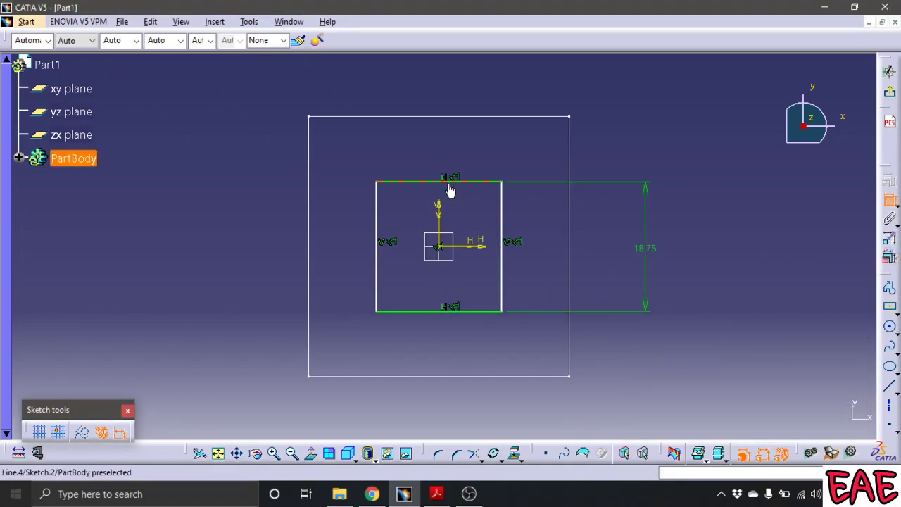
Dimension the upper rectangle's width, set it to 18.75 mm, and exit the sketch.
{"action": "left_click", "coordinate": [453, 183]}
{"action": "left_click", "coordinate": [446, 144]}
{"action": "double_click", "coordinate": [446, 144]}
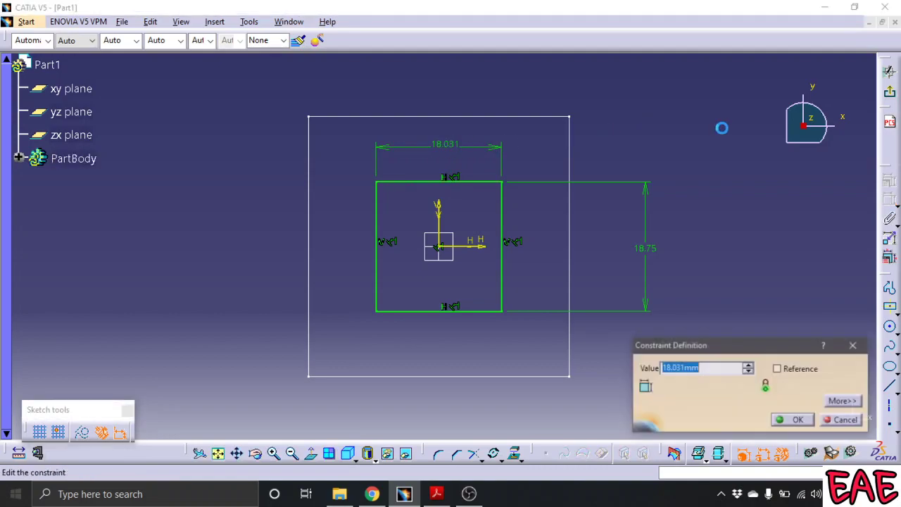
{"action": "type", "text": "18.75"}
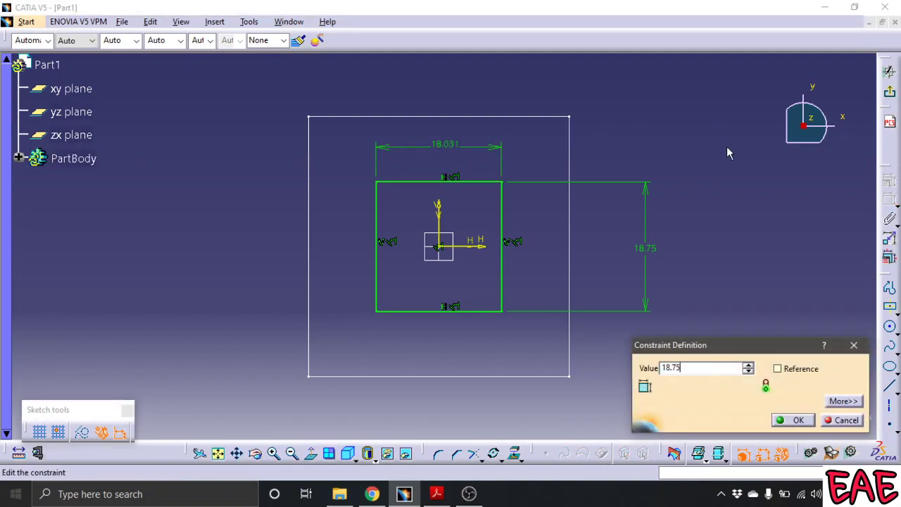
{"action": "key", "text": "Return"}
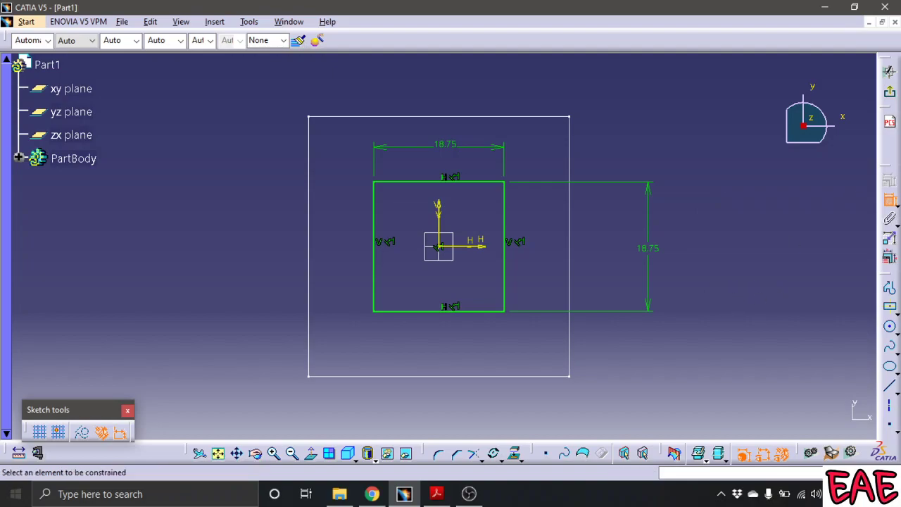
{"action": "left_click", "coordinate": [889, 71]}
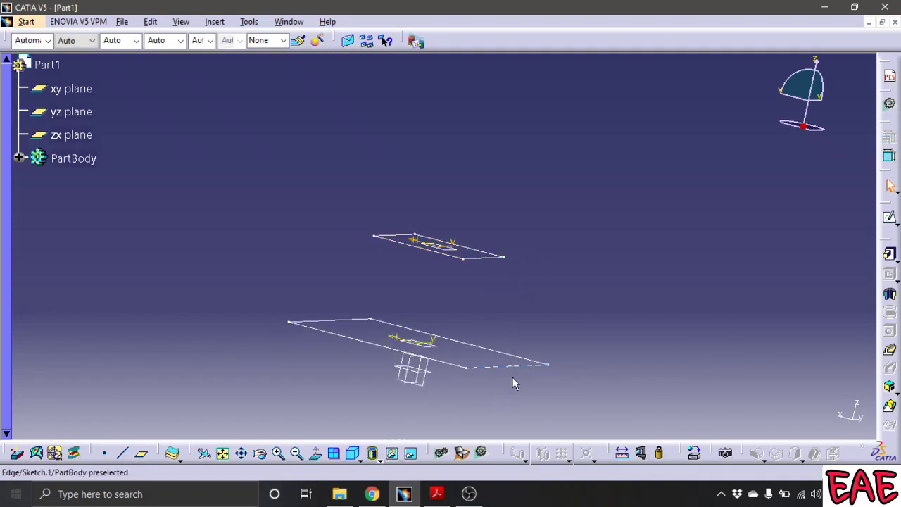
Create a multi-sections solid between the upper 18.75 mm square sketch and the lower 37.5 mm square sketch.
{"action": "left_click", "coordinate": [892, 412]}
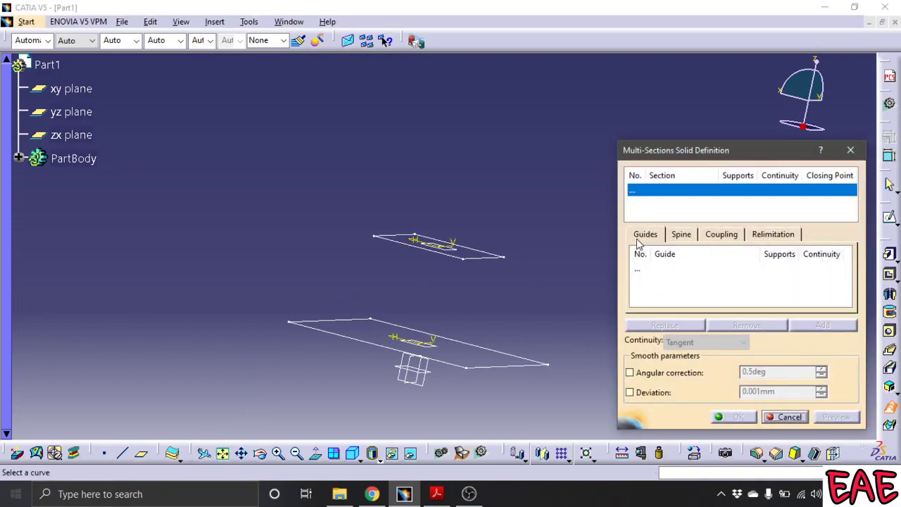
{"action": "left_click", "coordinate": [422, 252]}
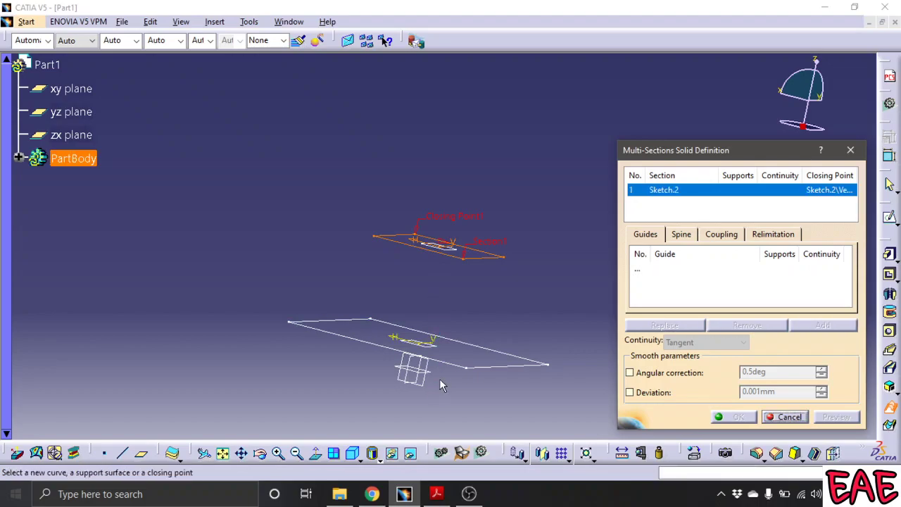
{"action": "left_click", "coordinate": [454, 366]}
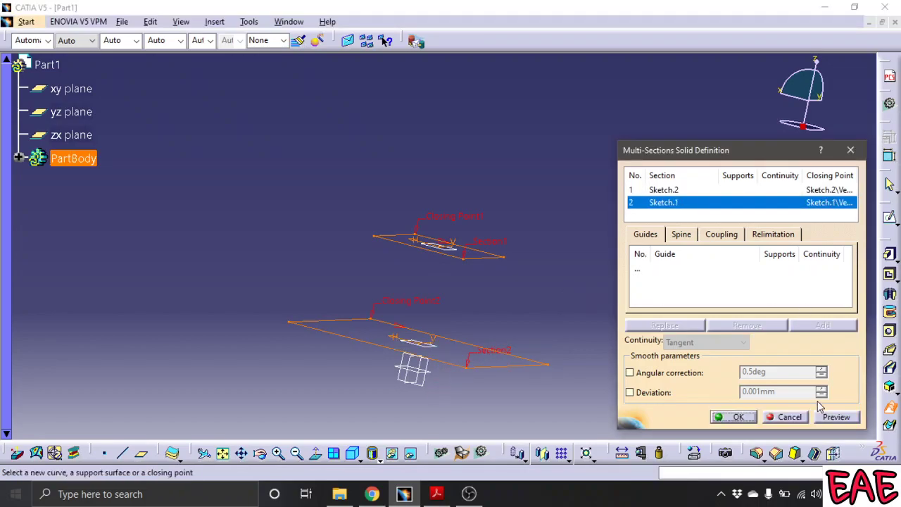
{"action": "left_click", "coordinate": [835, 417]}
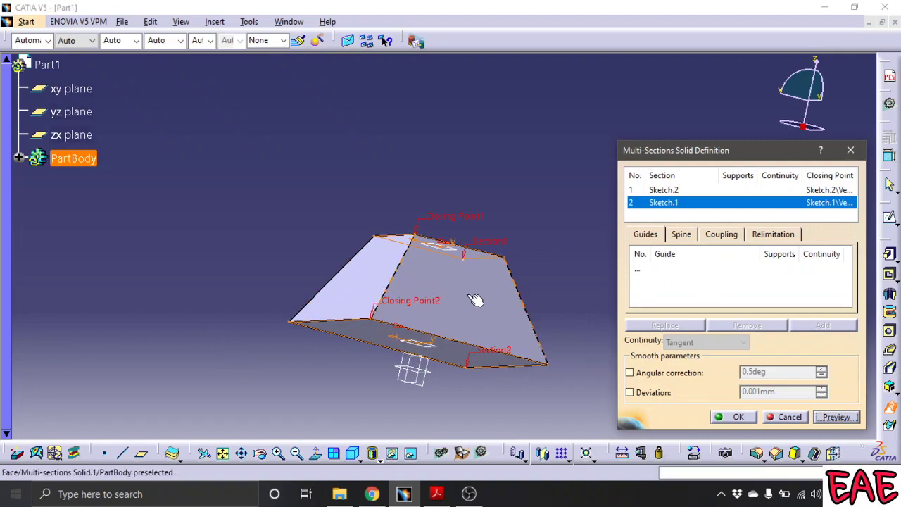
{"action": "left_click", "coordinate": [736, 417]}
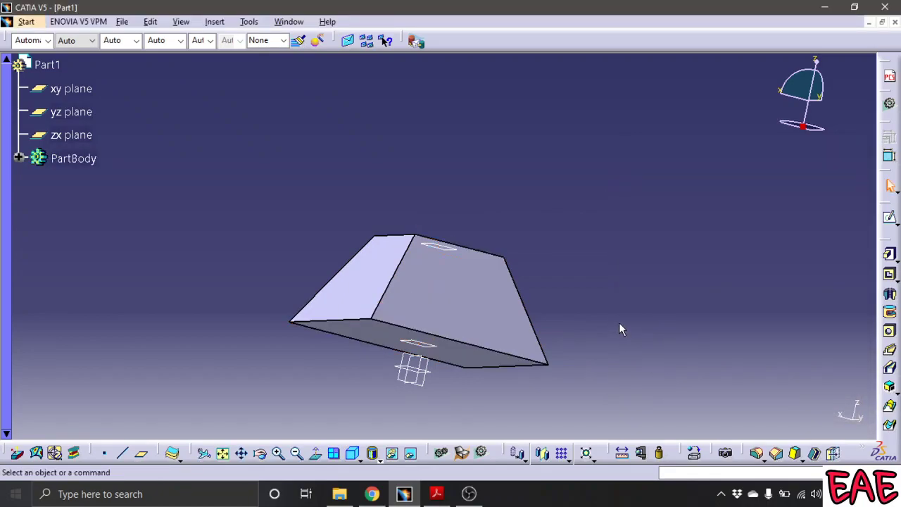
{"action": "middle_click_drag", "start_coordinate": [131, 345], "coordinate": [145, 400]}
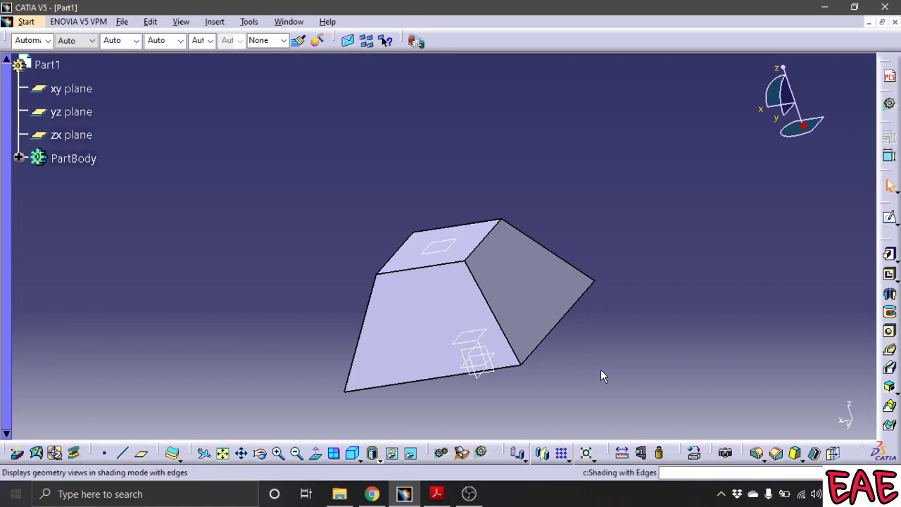
Check the base plate thickness below the tapered section in the PDF drawing's front view and return to CATIA V5.
{"action": "left_click", "coordinate": [436, 493]}
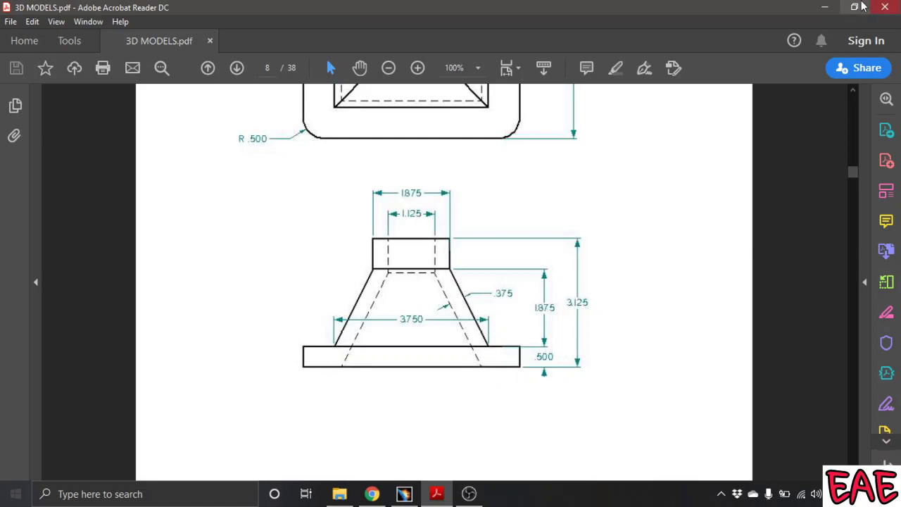
{"action": "left_click", "coordinate": [825, 7]}
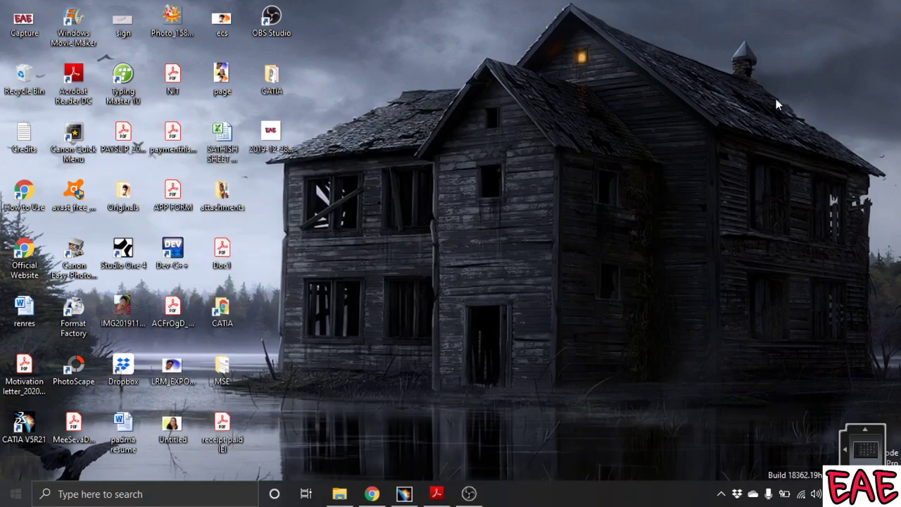
{"action": "left_click", "coordinate": [436, 494]}
{"action": "left_click", "coordinate": [404, 493]}
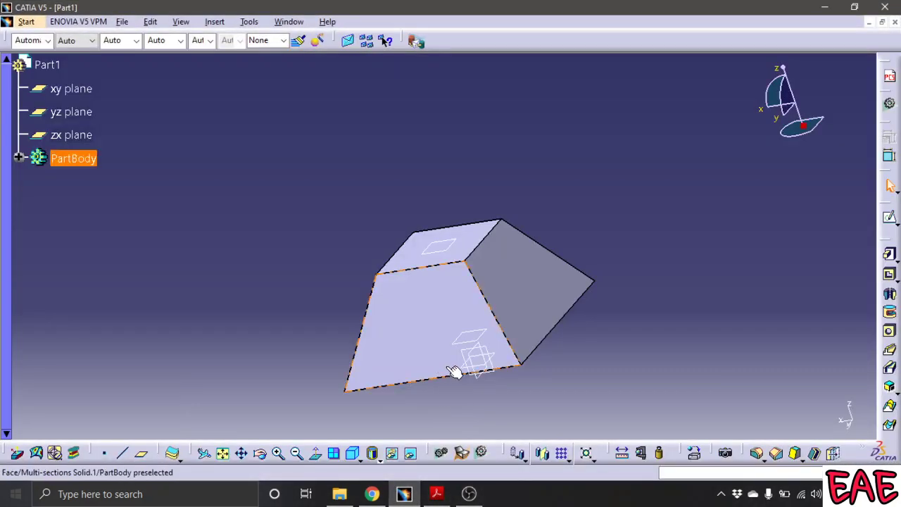
Add a 5 mm thickness to the bottom face of the tapered solid, checking the base plate thickness in the PDF drawing.
{"action": "middle_click_drag", "start_coordinate": [541, 393], "coordinate": [527, 334]}
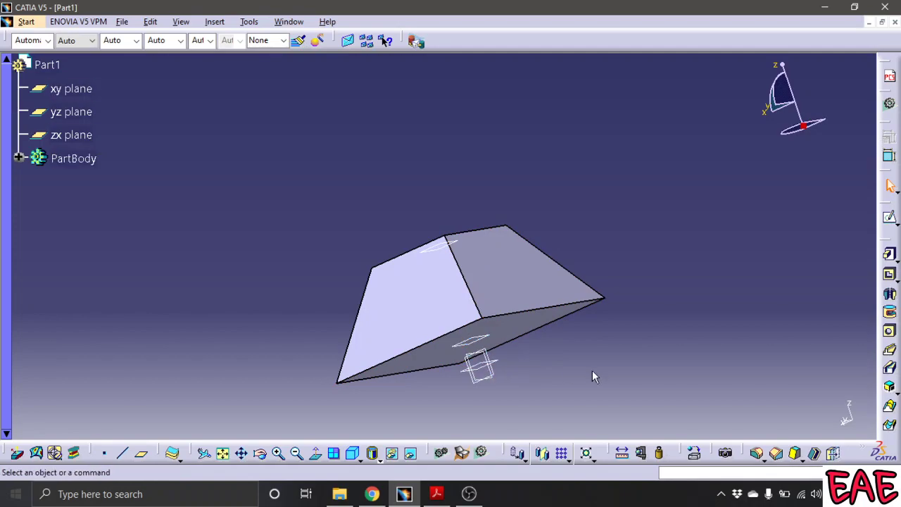
{"action": "left_click", "coordinate": [833, 452]}
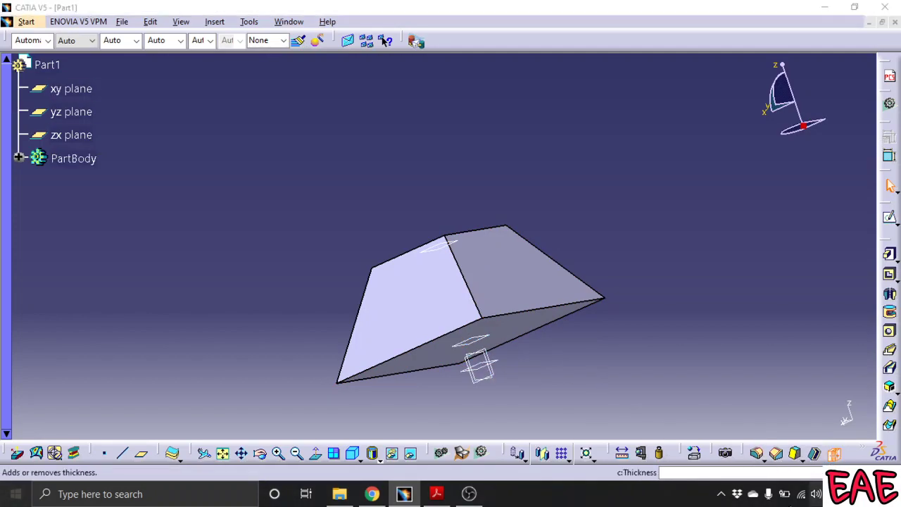
{"action": "left_click", "coordinate": [510, 331]}
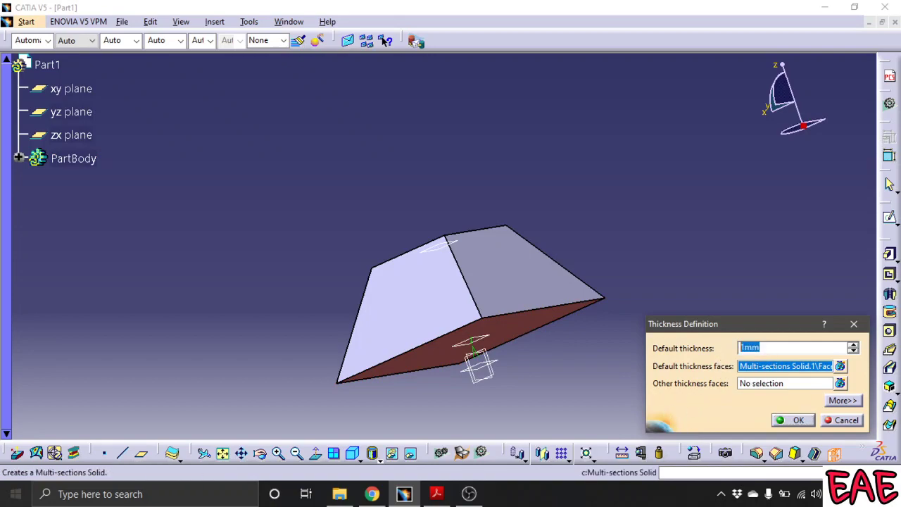
{"action": "type", "text": "5"}
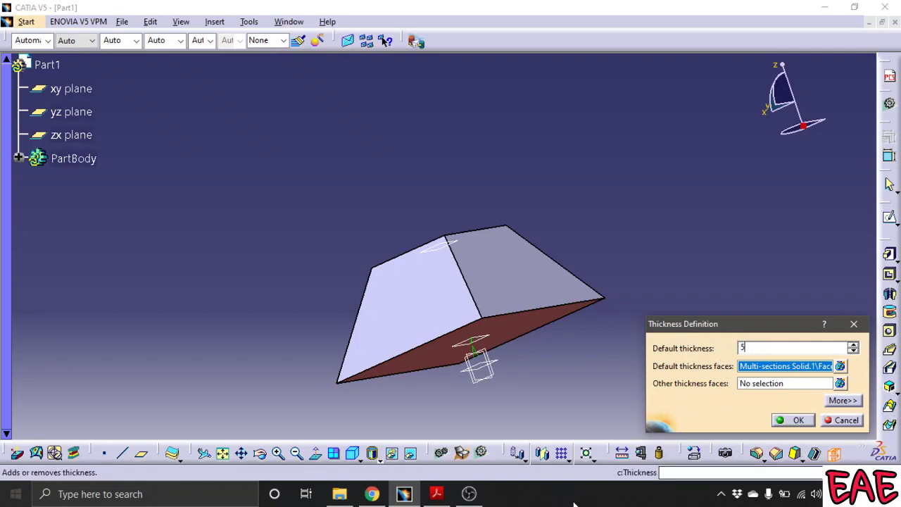
{"action": "left_click", "coordinate": [436, 493]}
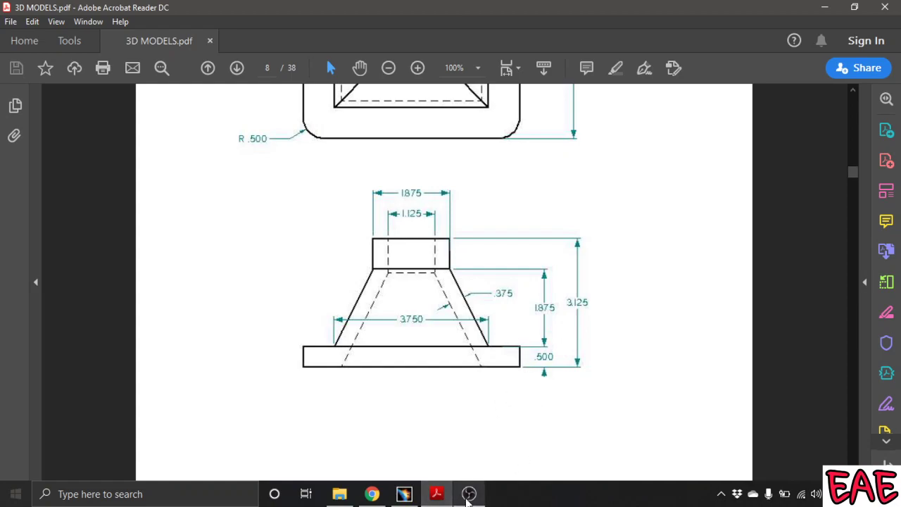
{"action": "left_click", "coordinate": [404, 493]}
{"action": "left_click", "coordinate": [797, 420]}
{"action": "left_click", "coordinate": [713, 357]}
{"action": "middle_click_drag", "start_coordinate": [690, 287], "coordinate": [671, 368]}
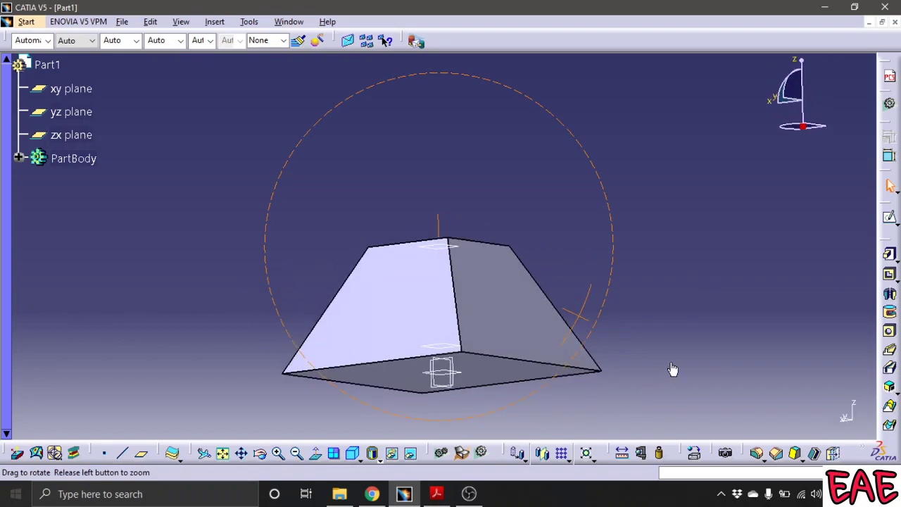
{"action": "middle_click_drag", "start_coordinate": [563, 277], "coordinate": [453, 195]}
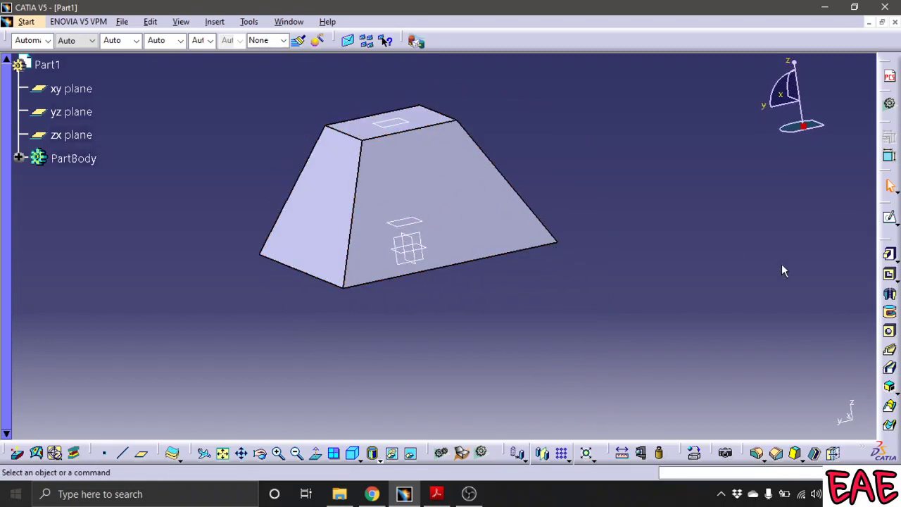
Check the wall thickness in the PDF drawing and start a Shell in CATIA V5 with the top and bottom faces as faces to remove.
{"action": "left_click", "coordinate": [437, 493]}
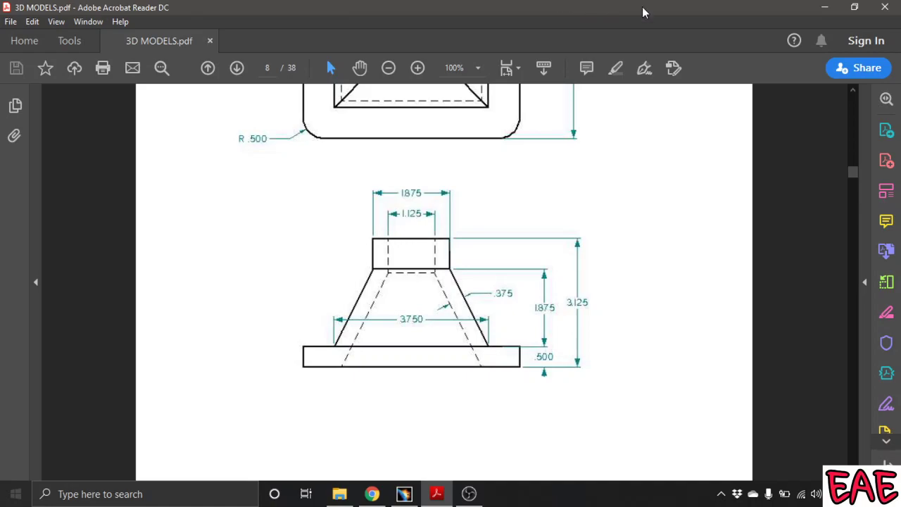
{"action": "left_click", "coordinate": [824, 7]}
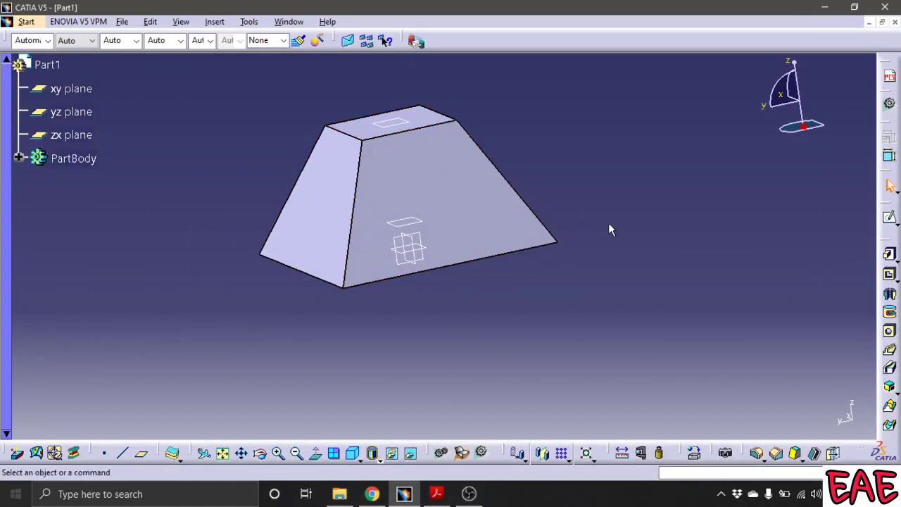
{"action": "left_click", "coordinate": [814, 453]}
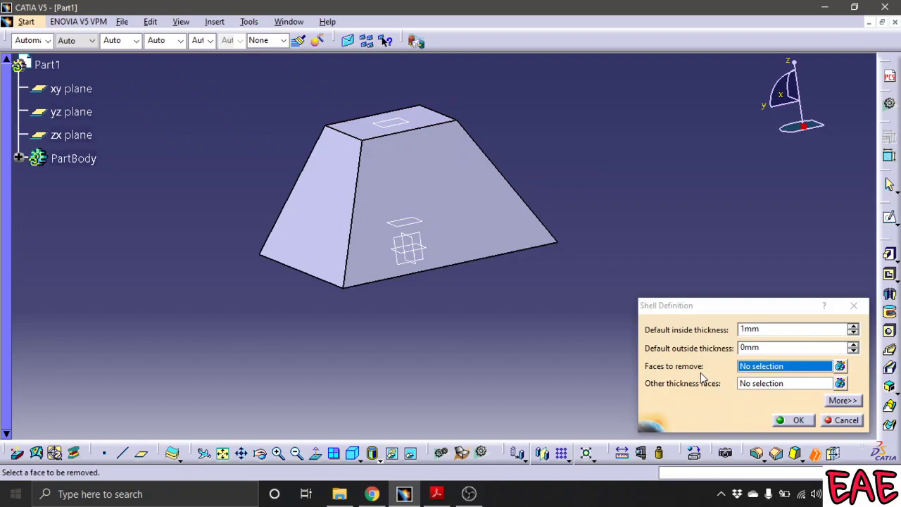
{"action": "left_click", "coordinate": [432, 116]}
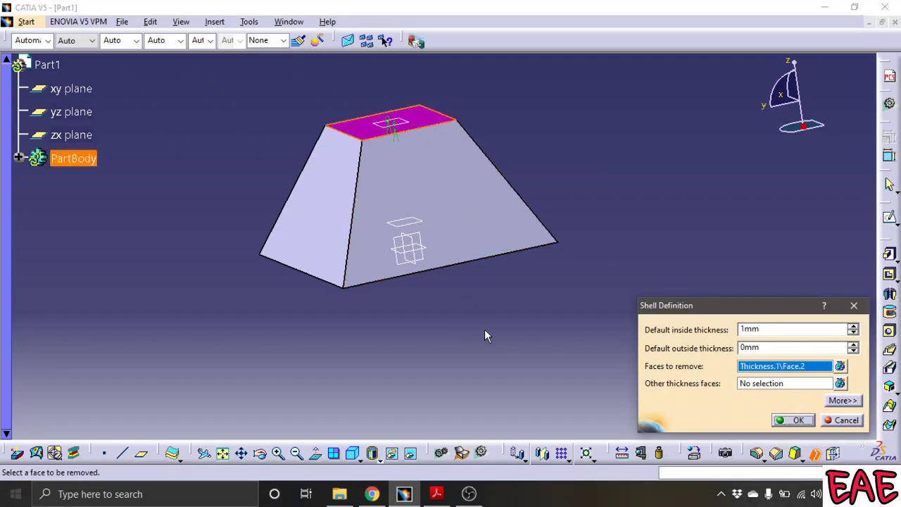
{"action": "middle_click_drag", "start_coordinate": [488, 337], "coordinate": [462, 228]}
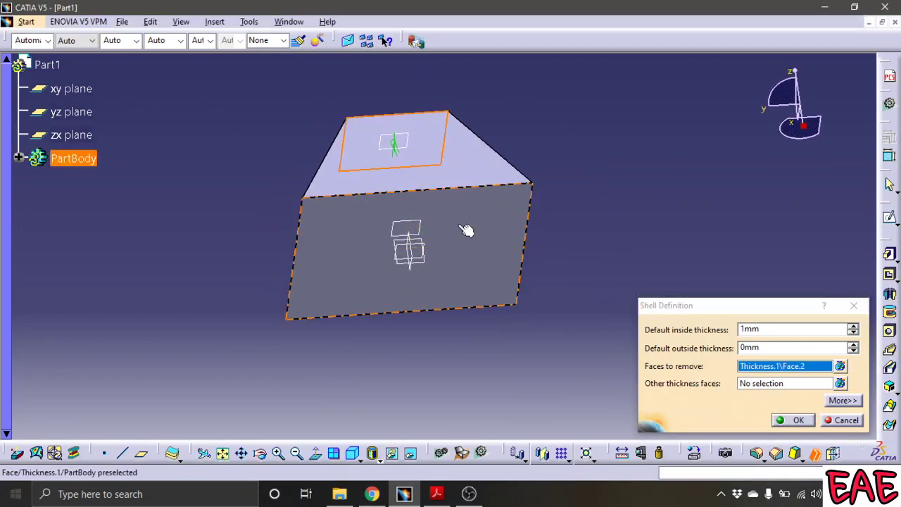
{"action": "left_click", "coordinate": [466, 232]}
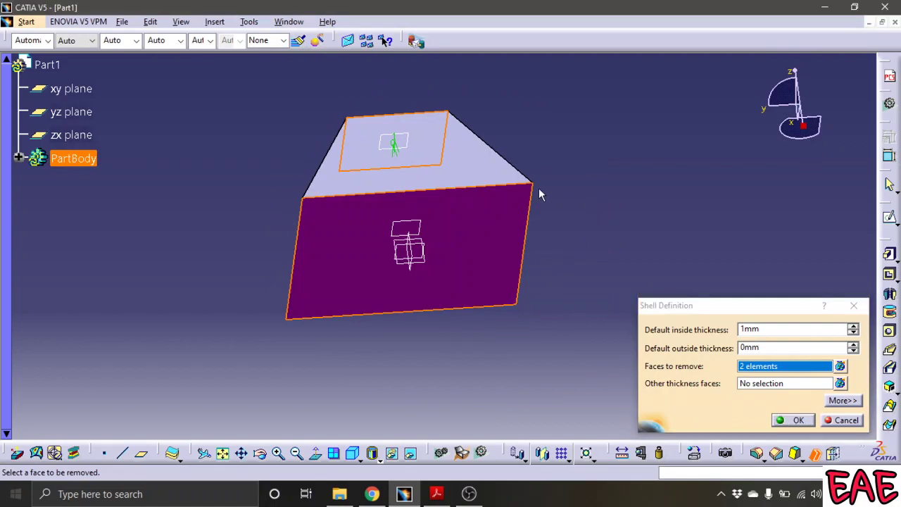
{"action": "middle_click_drag", "start_coordinate": [553, 176], "coordinate": [562, 305]}
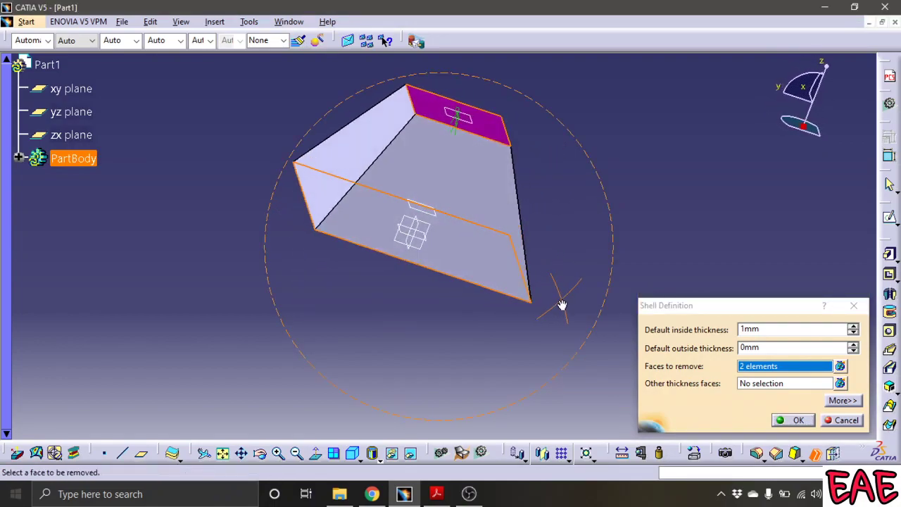
Add the four sloping side faces of the tapered solid to the shell's other thickness faces.
{"action": "left_click", "coordinate": [760, 383]}
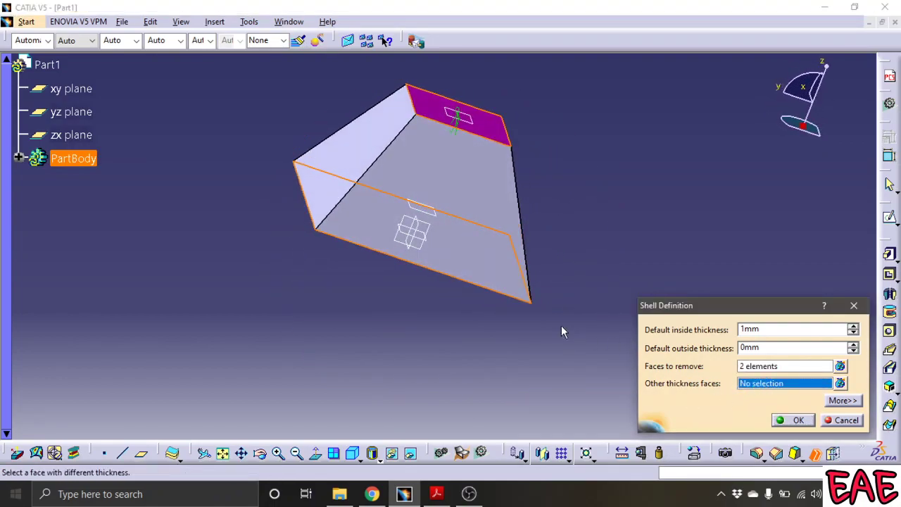
{"action": "left_click", "coordinate": [484, 207]}
{"action": "middle_click_drag", "start_coordinate": [582, 230], "coordinate": [423, 161]}
{"action": "left_click", "coordinate": [422, 160]}
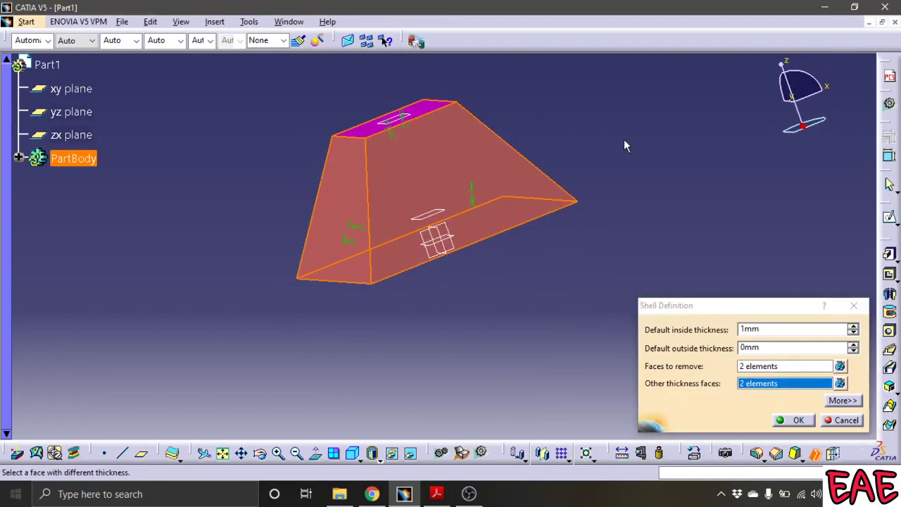
{"action": "middle_click_drag", "start_coordinate": [619, 164], "coordinate": [455, 317]}
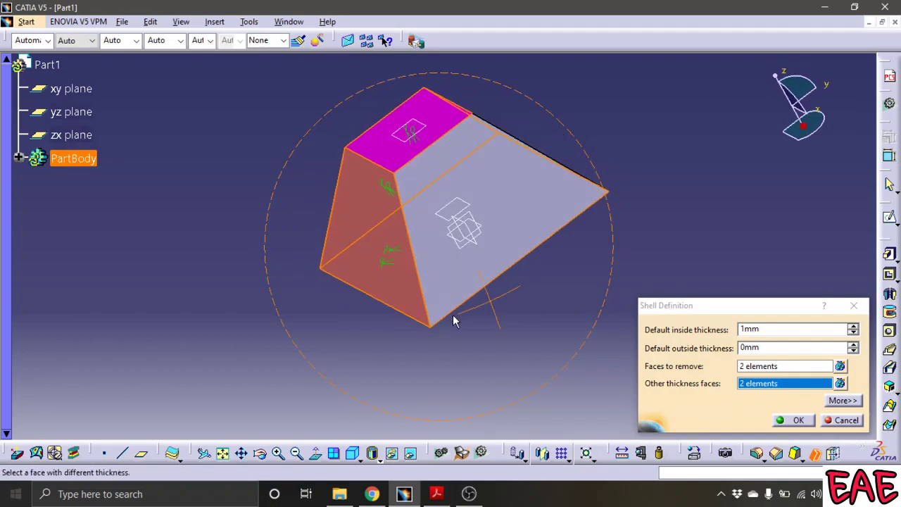
{"action": "left_click", "coordinate": [498, 195]}
{"action": "middle_click_drag", "start_coordinate": [634, 169], "coordinate": [477, 305]}
{"action": "left_click", "coordinate": [499, 216]}
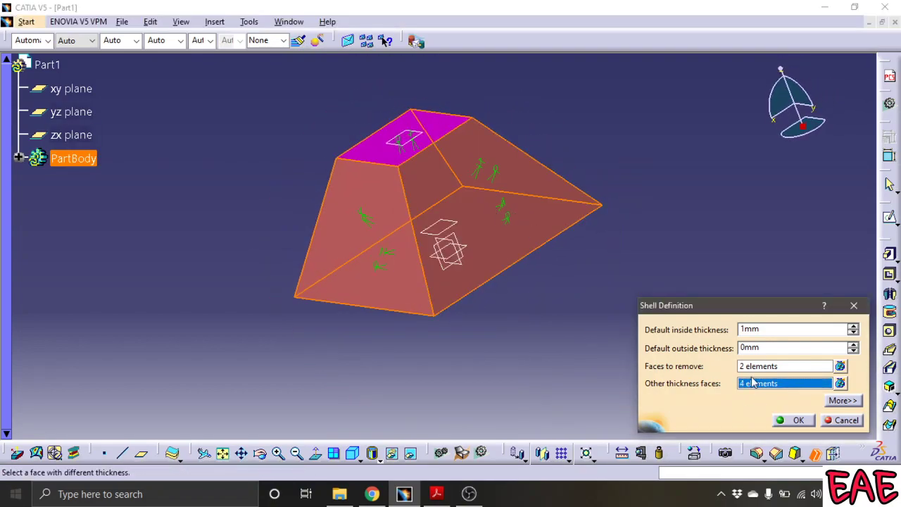
Set the shell's default inside thickness to 3.75 mm and create the shell.
{"action": "double_click", "coordinate": [788, 328]}
{"action": "type", "text": "3.75"}
{"action": "left_click", "coordinate": [797, 420]}
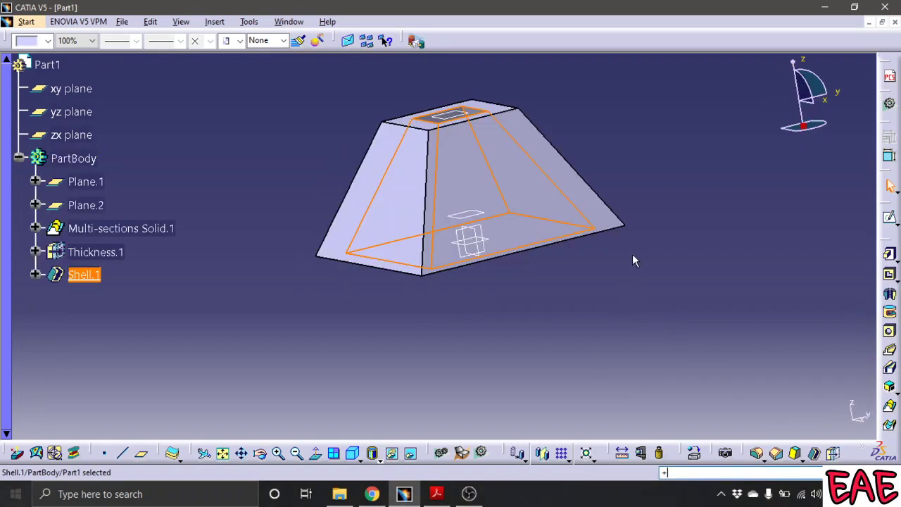
{"action": "left_click", "coordinate": [629, 283]}
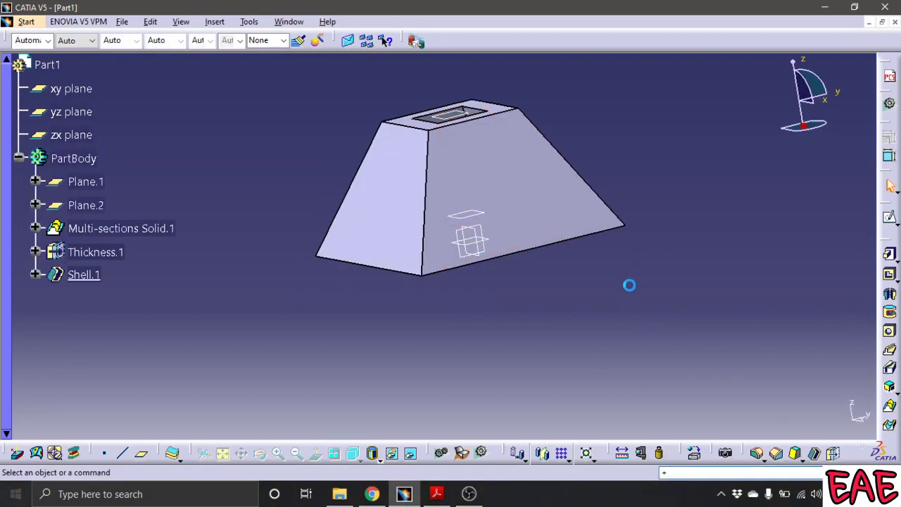
{"action": "middle_click_drag", "start_coordinate": [636, 300], "coordinate": [439, 312]}
Review the PDF drawing's height dimensions, add 18.75 and 5 in Calculator for the height below the collar, and return to CATIA V5.
{"action": "left_click", "coordinate": [437, 495]}
{"action": "scroll", "coordinate": [442, 313], "scroll_direction": "up", "scroll_amount": 7}
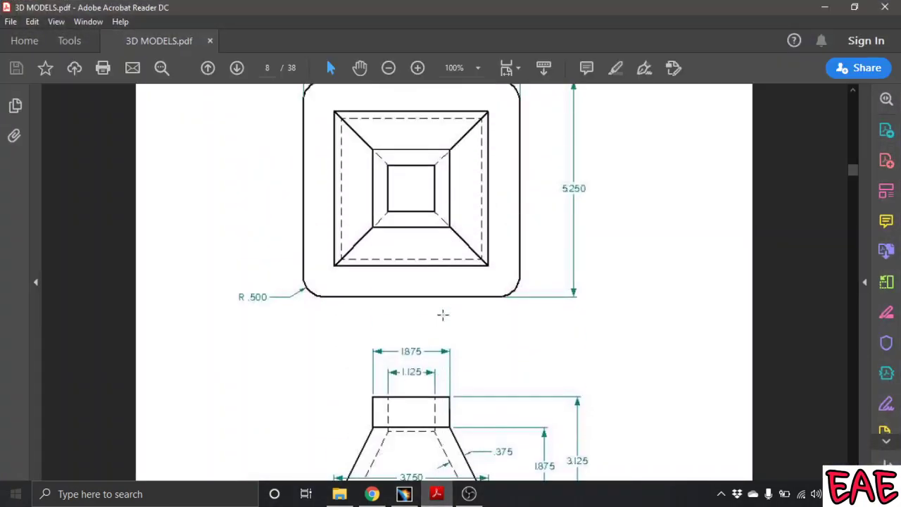
{"action": "scroll", "coordinate": [449, 320], "scroll_direction": "down", "scroll_amount": 5}
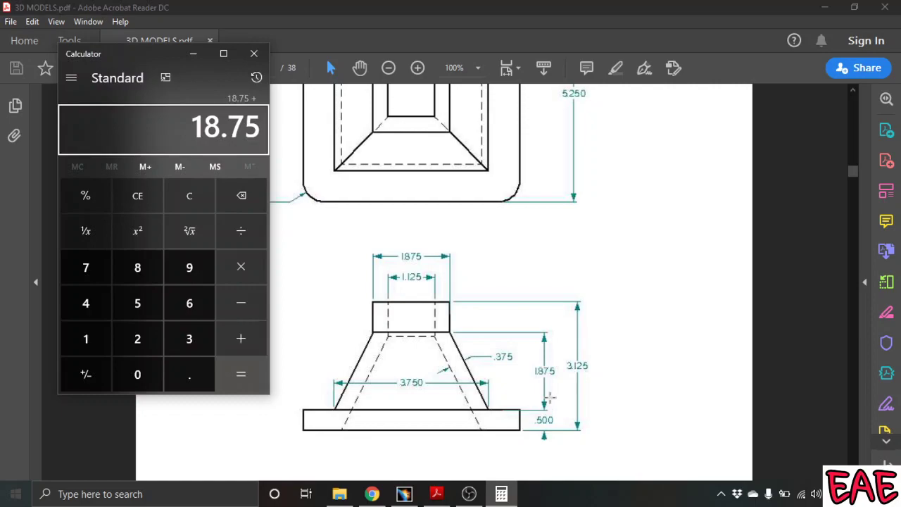
{"action": "key", "text": "5"}
{"action": "key", "text": "Return"}
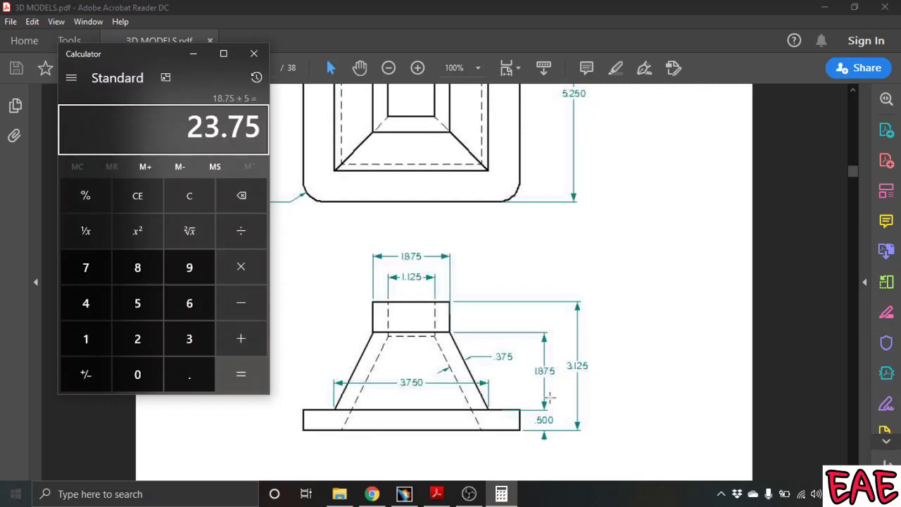
{"action": "left_click", "coordinate": [254, 53]}
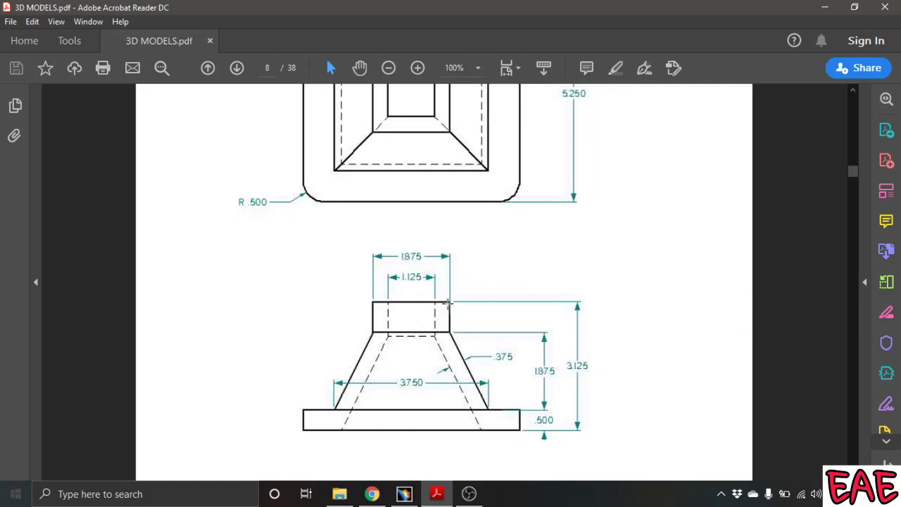
{"action": "left_click", "coordinate": [405, 493]}
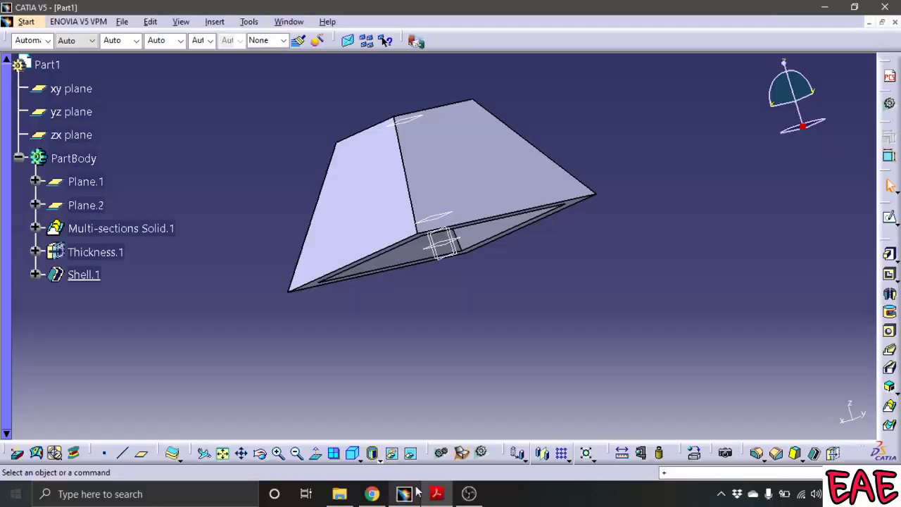
Pad the square ring face on top of the tapered section 7.5 mm upward, using the same face as the direction reference.
{"action": "middle_click_drag", "start_coordinate": [528, 287], "coordinate": [533, 380]}
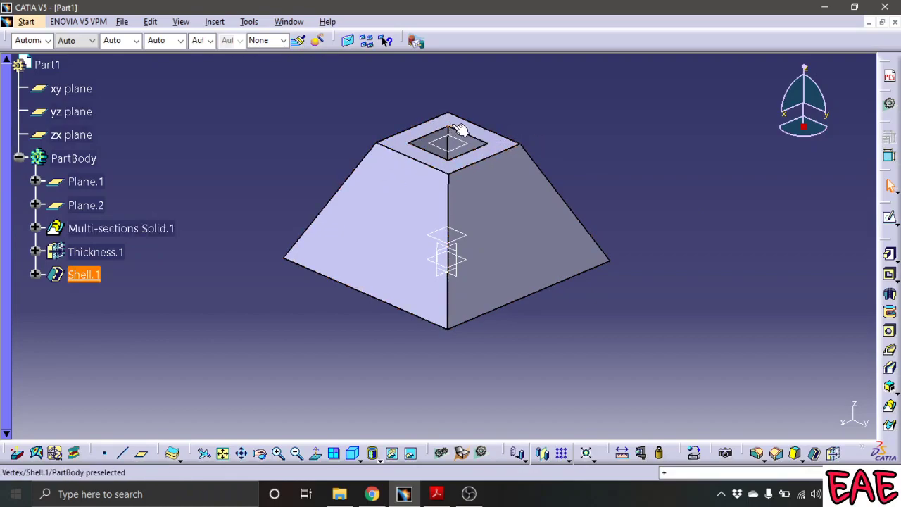
{"action": "left_click", "coordinate": [889, 257]}
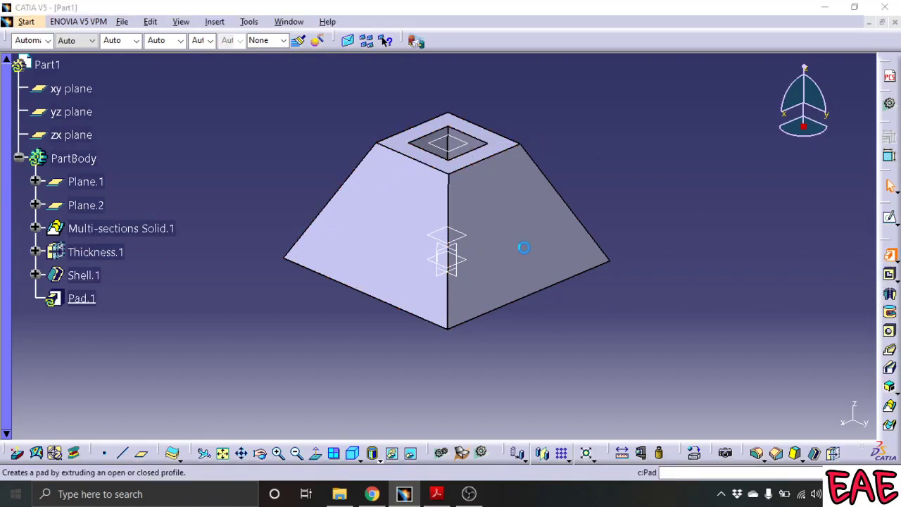
{"action": "left_click", "coordinate": [504, 146]}
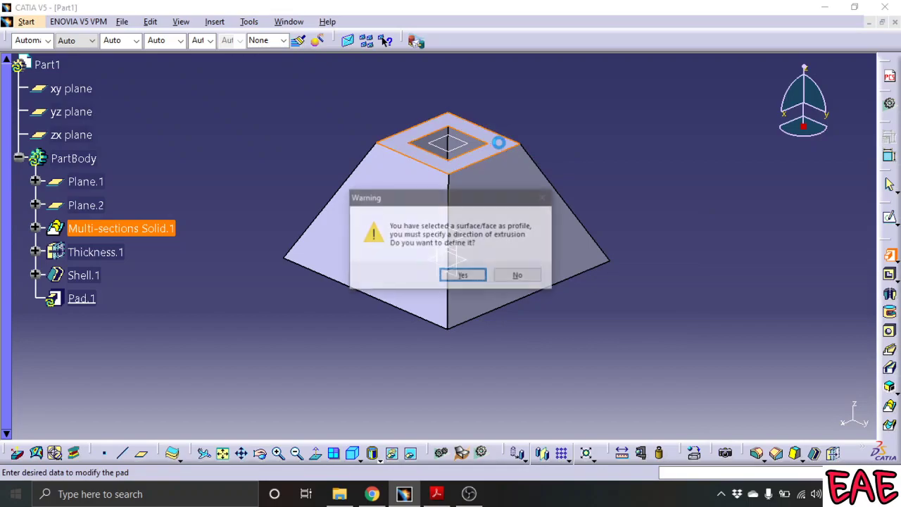
{"action": "left_click", "coordinate": [459, 276]}
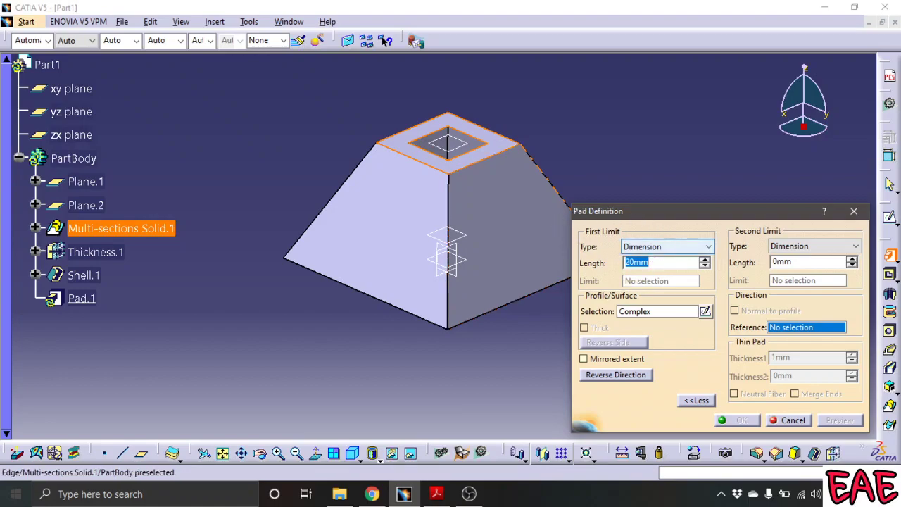
{"action": "left_click", "coordinate": [495, 141]}
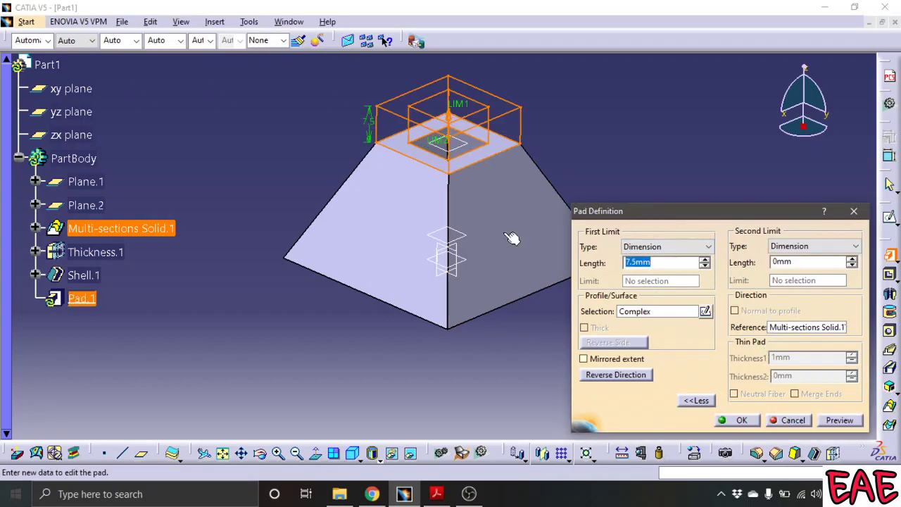
{"action": "left_click", "coordinate": [744, 419]}
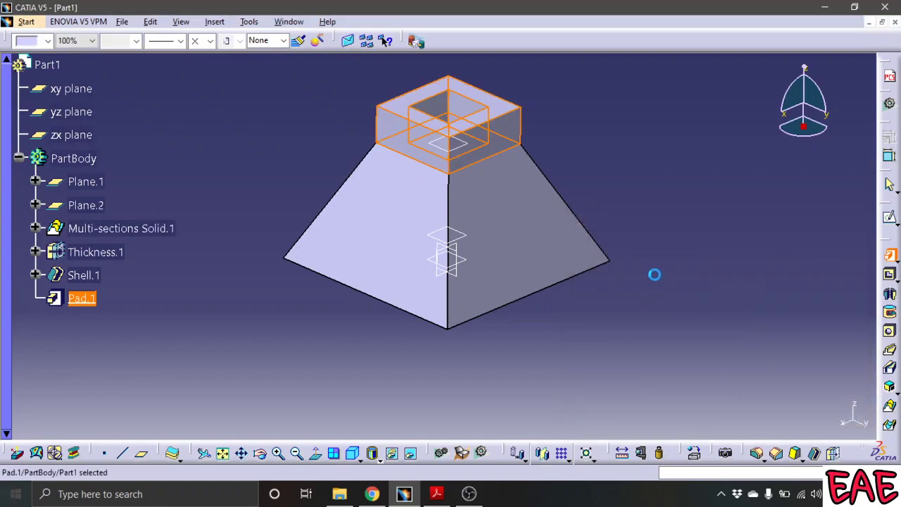
Review the base plate's outline and thickness in the PDF drawing, and return to CATIA V5.
{"action": "middle_click_drag", "start_coordinate": [622, 363], "coordinate": [462, 298]}
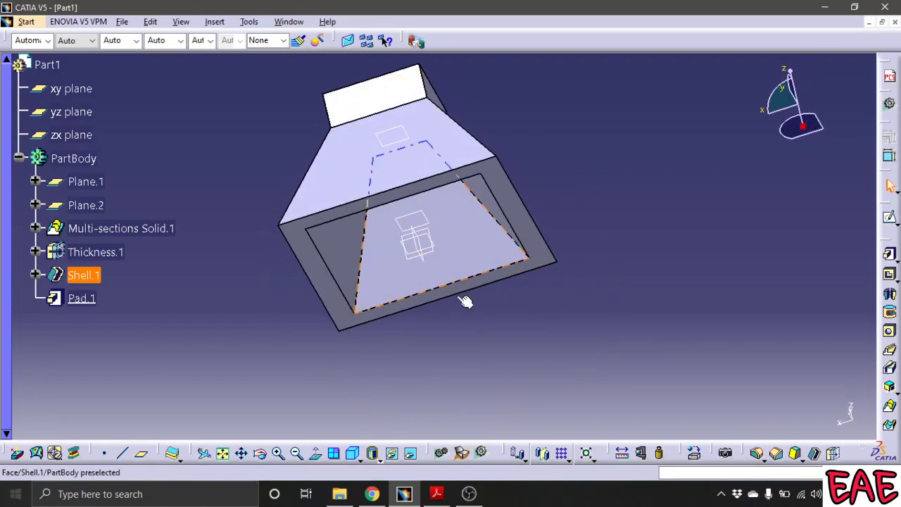
{"action": "left_click", "coordinate": [435, 495]}
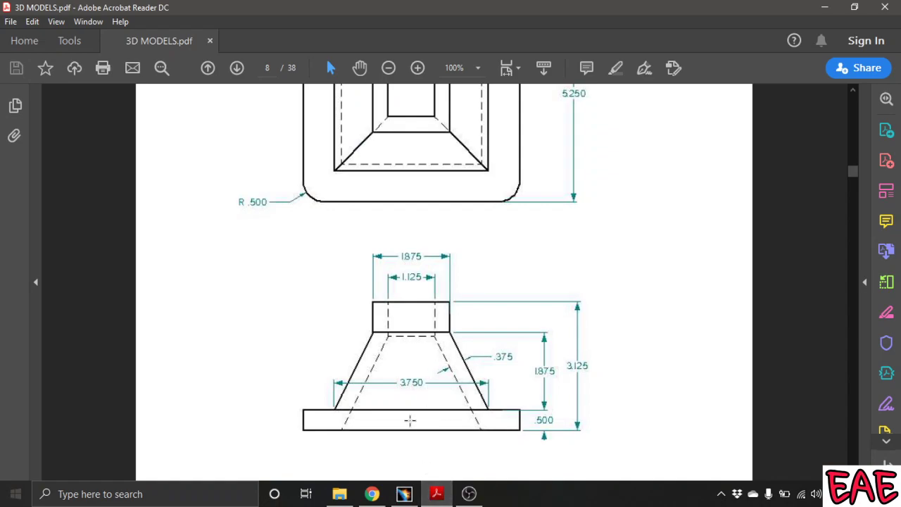
{"action": "scroll", "coordinate": [527, 333], "scroll_direction": "up", "scroll_amount": 5}
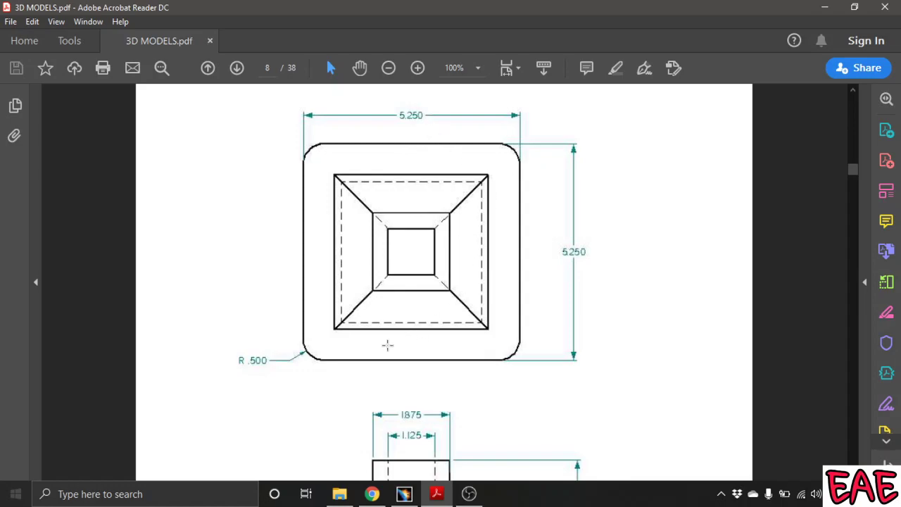
{"action": "left_click", "coordinate": [403, 494]}
Sketch an origin-centred rectangle about 51.4 by 52.8 mm on the underside ring face of the tapered section.
{"action": "left_click", "coordinate": [540, 255]}
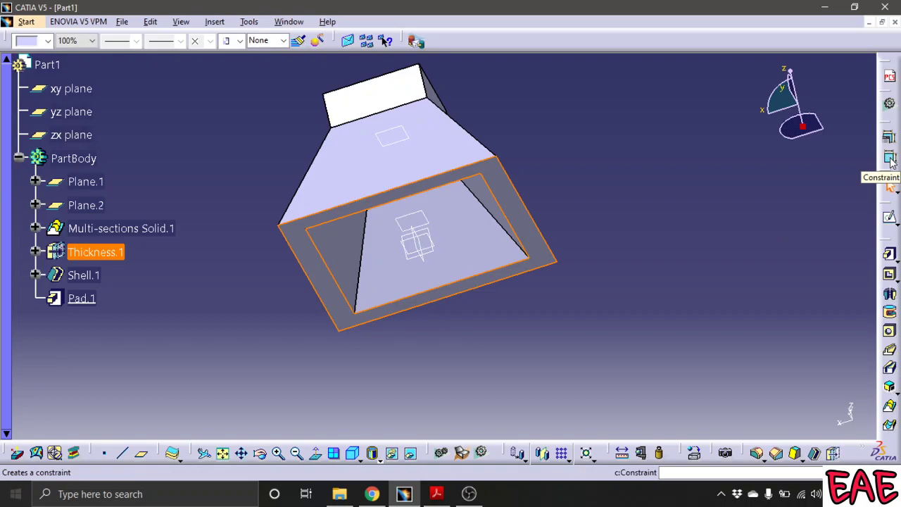
{"action": "left_click", "coordinate": [889, 216]}
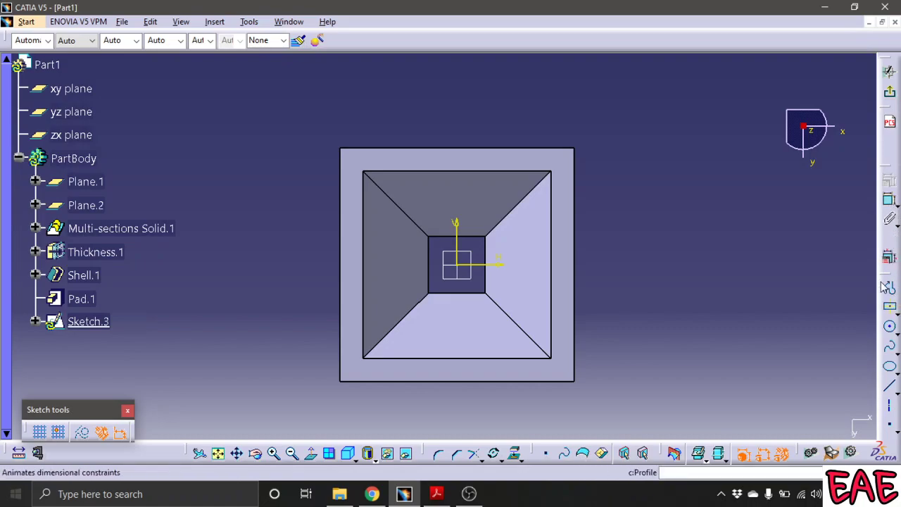
{"action": "left_click", "coordinate": [890, 311]}
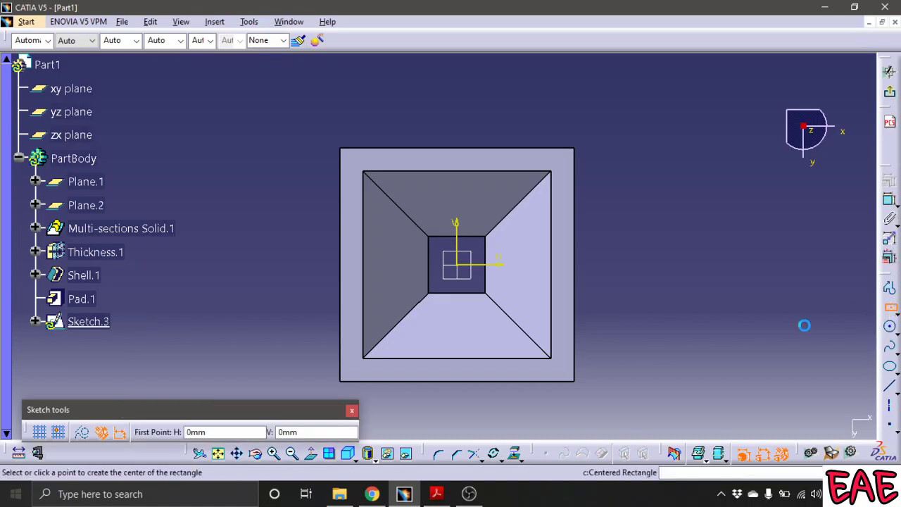
{"action": "left_click", "coordinate": [461, 266]}
{"action": "left_click", "coordinate": [599, 120]}
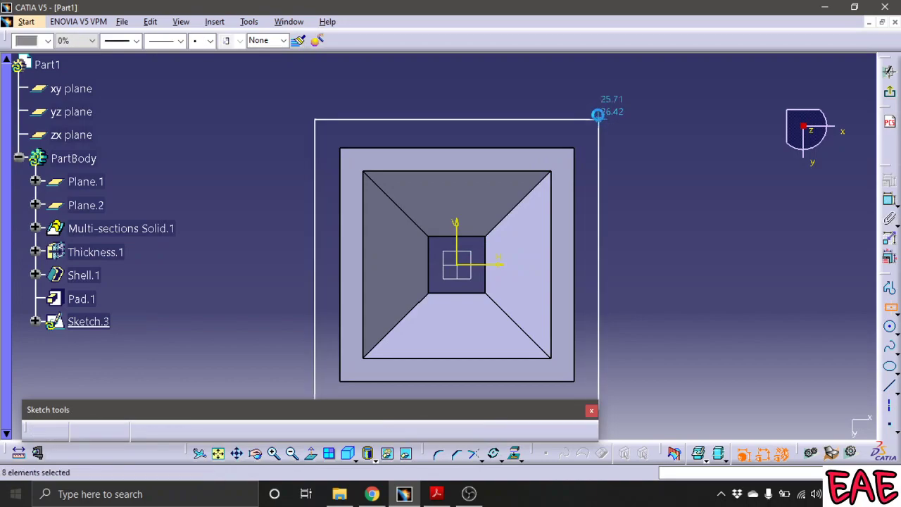
Dimension the rectangle's vertical side and set it to 52.7 mm.
{"action": "left_click", "coordinate": [890, 200]}
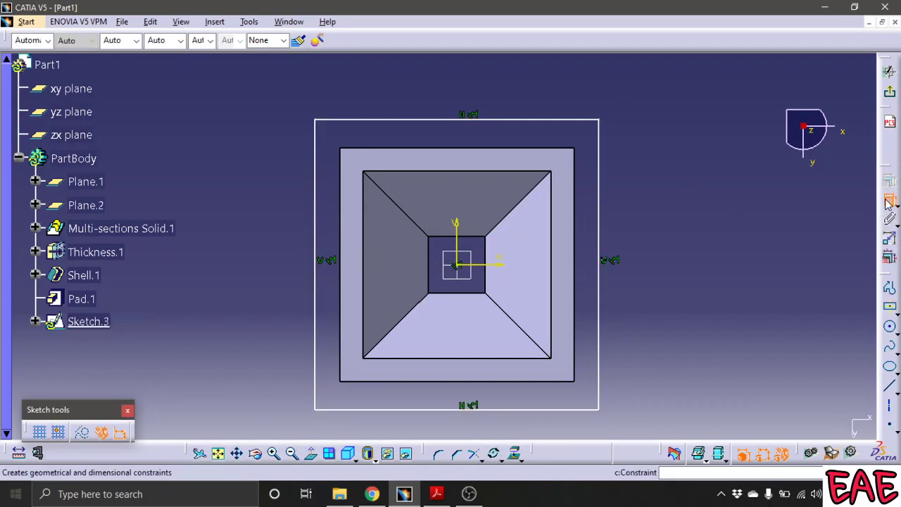
{"action": "left_click", "coordinate": [599, 199]}
{"action": "left_click", "coordinate": [655, 217]}
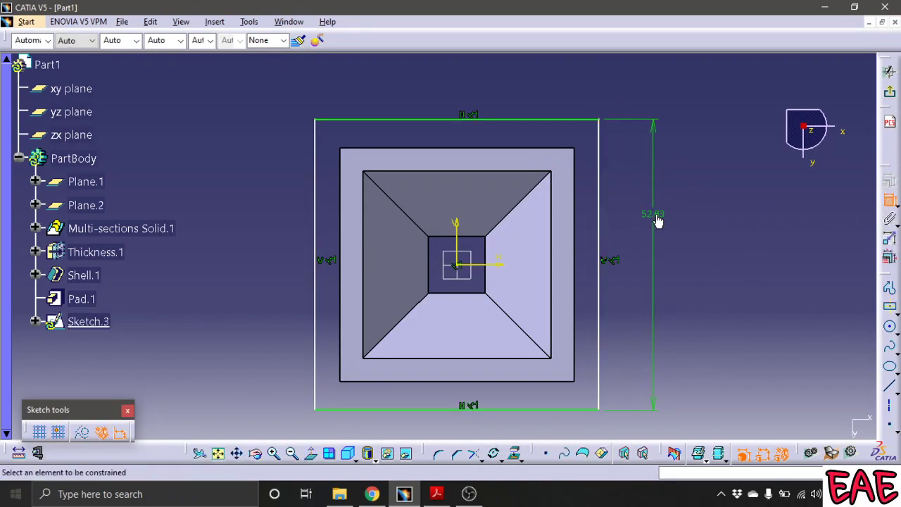
{"action": "double_click", "coordinate": [655, 217]}
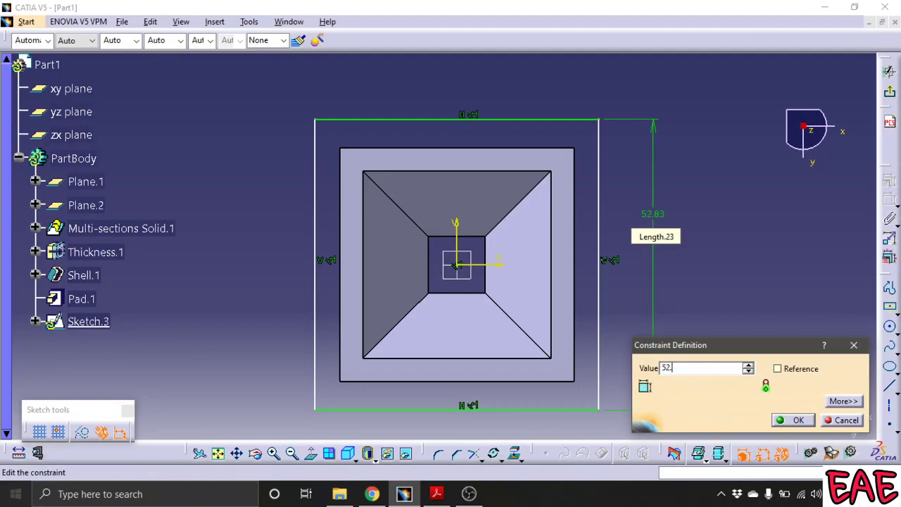
{"action": "type", "text": "52.70"}
{"action": "key", "text": "Return"}
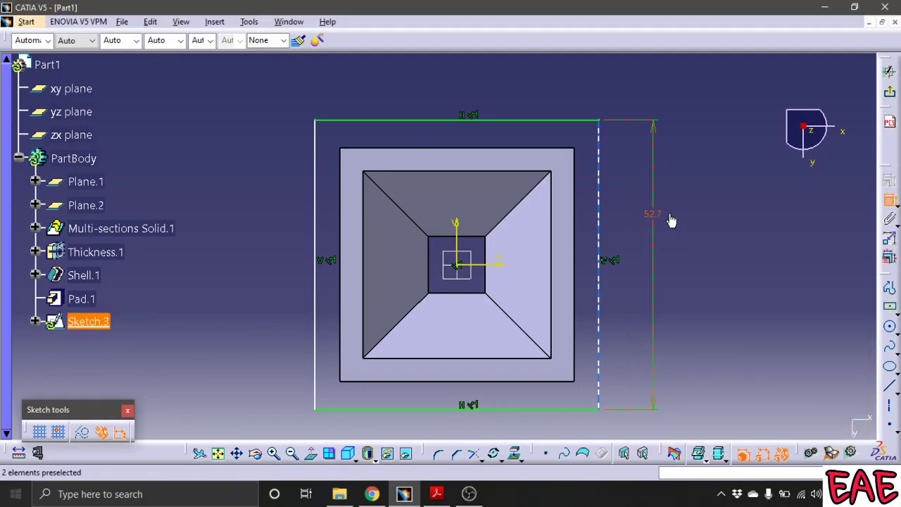
Dimension the rectangle's horizontal side and set it to 52.7 mm.
{"action": "left_click", "coordinate": [484, 124]}
{"action": "left_click", "coordinate": [493, 91]}
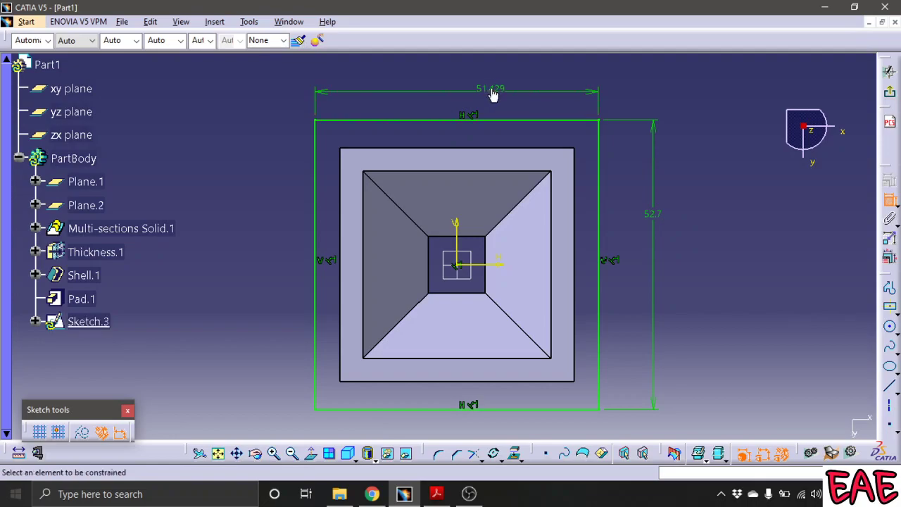
{"action": "double_click", "coordinate": [491, 90]}
{"action": "type", "text": "52."}
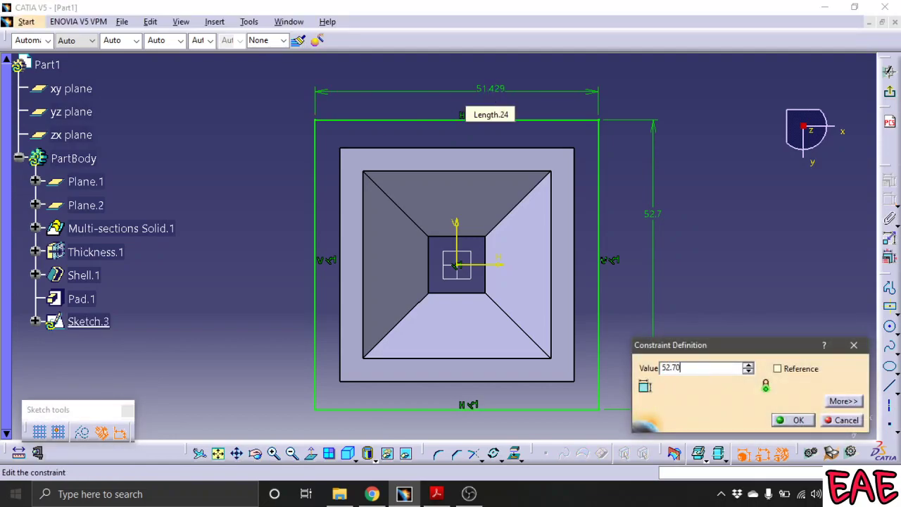
{"action": "type", "text": "70"}
{"action": "key", "text": "Return"}
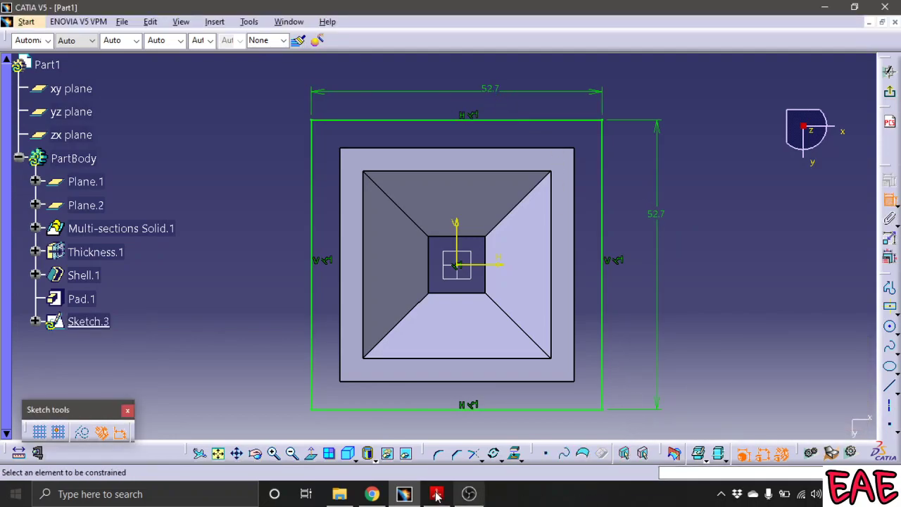
Check the plate size in the PDF drawing and correct both rectangle dimensions to 52.5 mm in CATIA V5.
{"action": "left_click", "coordinate": [437, 494]}
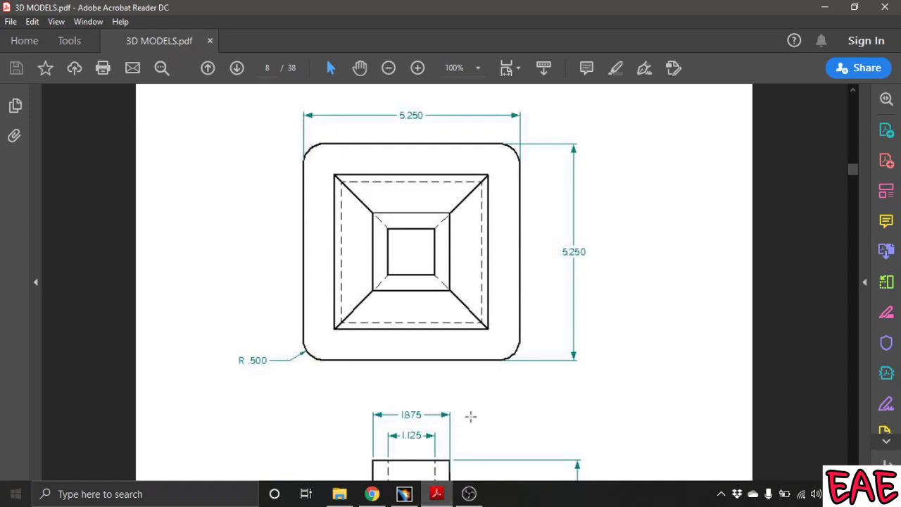
{"action": "left_click", "coordinate": [403, 495]}
{"action": "double_click", "coordinate": [493, 91]}
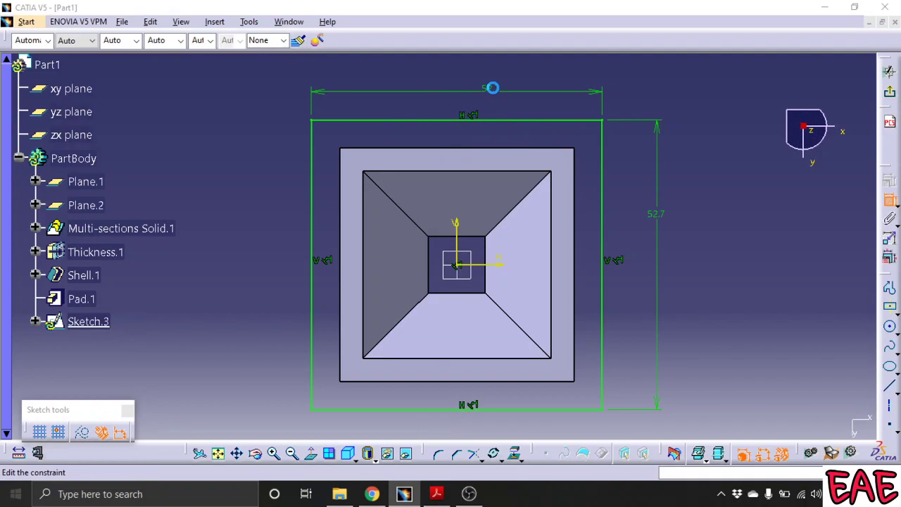
{"action": "type", "text": "52.5"}
{"action": "key", "text": "Return"}
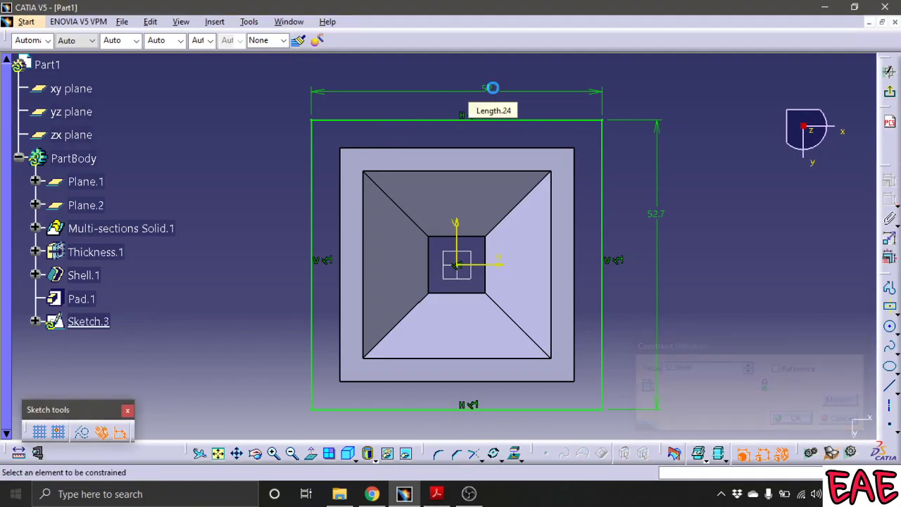
{"action": "double_click", "coordinate": [658, 222]}
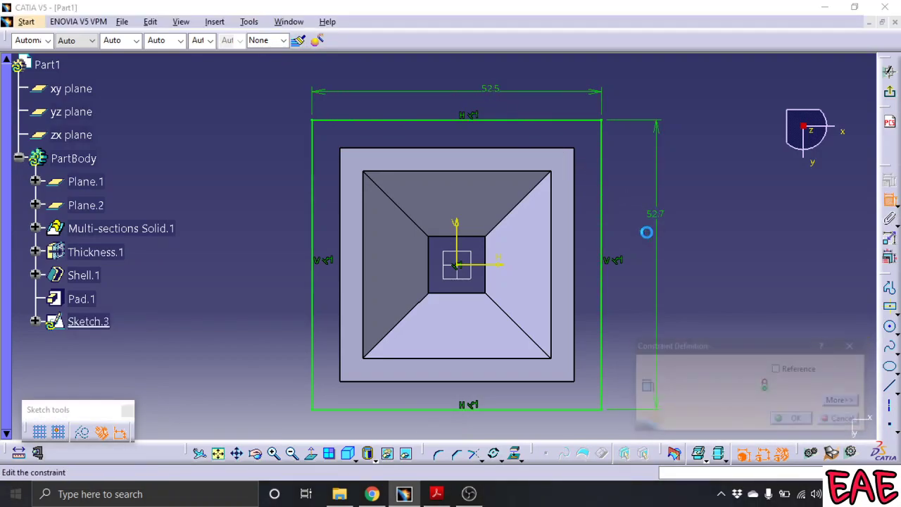
{"action": "type", "text": "52.5"}
{"action": "key", "text": "Return"}
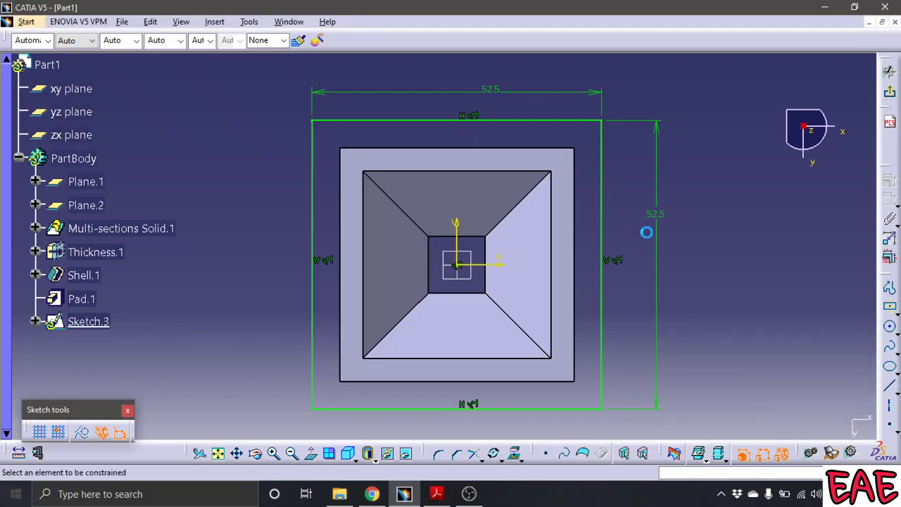
Review the base plate's thickness, corner radius and inner opening in the PDF drawing, exiting the rectangle sketch in CATIA V5.
{"action": "left_click", "coordinate": [433, 496]}
{"action": "scroll", "coordinate": [494, 414], "scroll_direction": "down", "scroll_amount": 5}
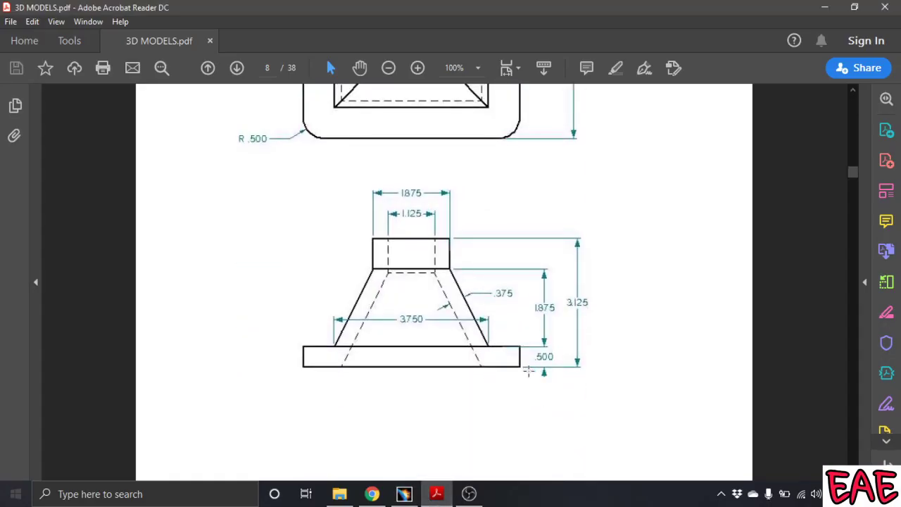
{"action": "scroll", "coordinate": [528, 369], "scroll_direction": "up", "scroll_amount": 5}
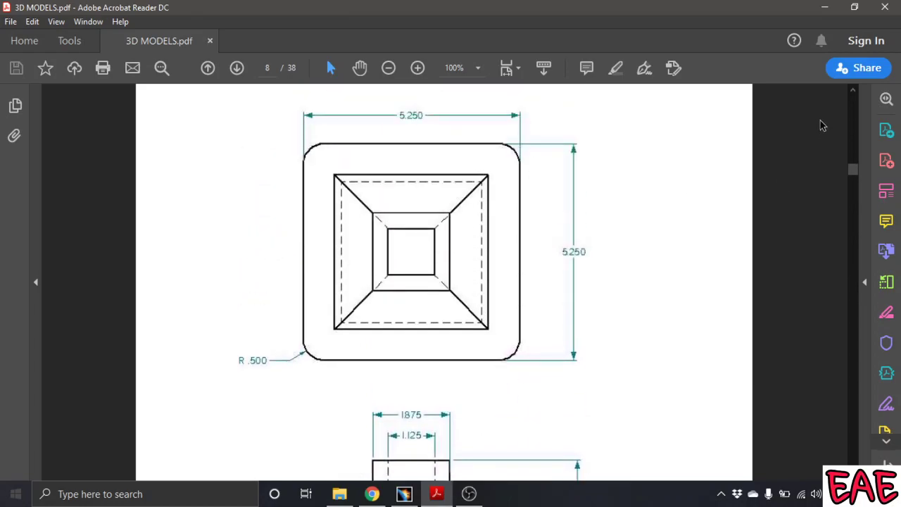
{"action": "left_click", "coordinate": [824, 7]}
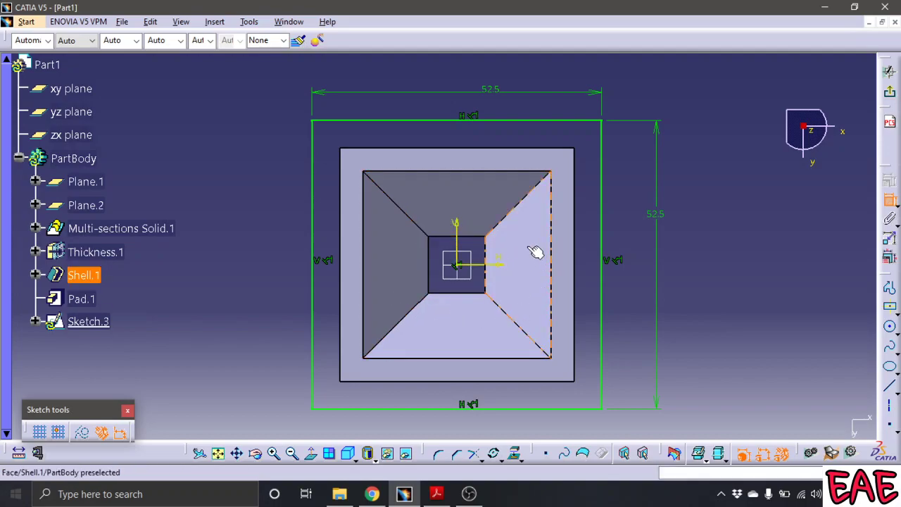
{"action": "left_click", "coordinate": [889, 71]}
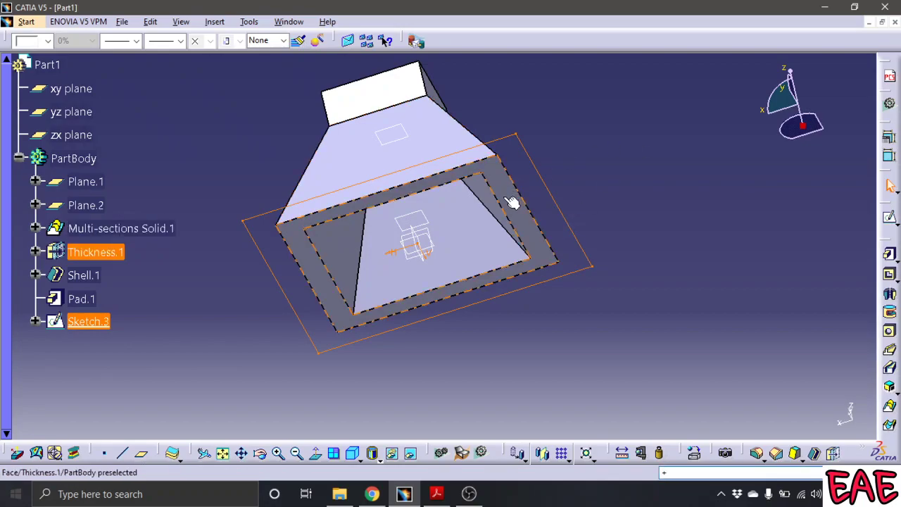
{"action": "left_click", "coordinate": [436, 495]}
{"action": "scroll", "coordinate": [425, 380], "scroll_direction": "down", "scroll_amount": 3}
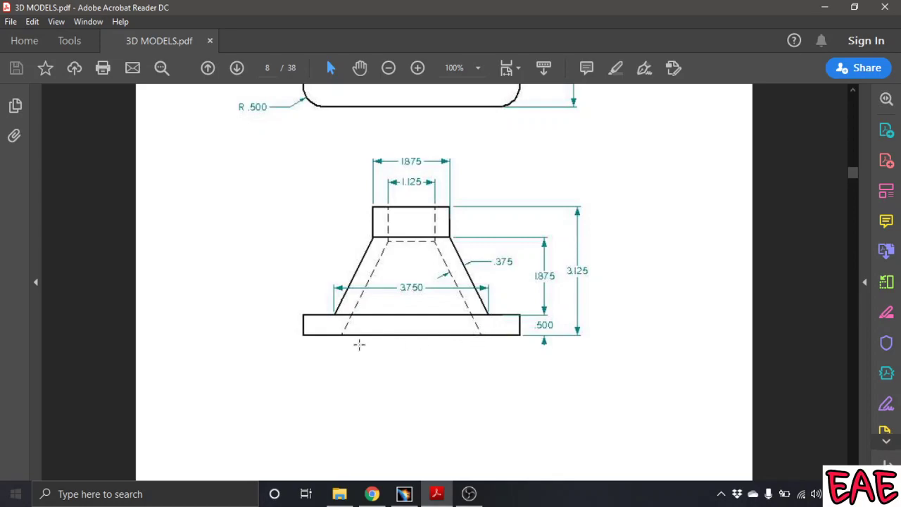
{"action": "left_click", "coordinate": [403, 494]}
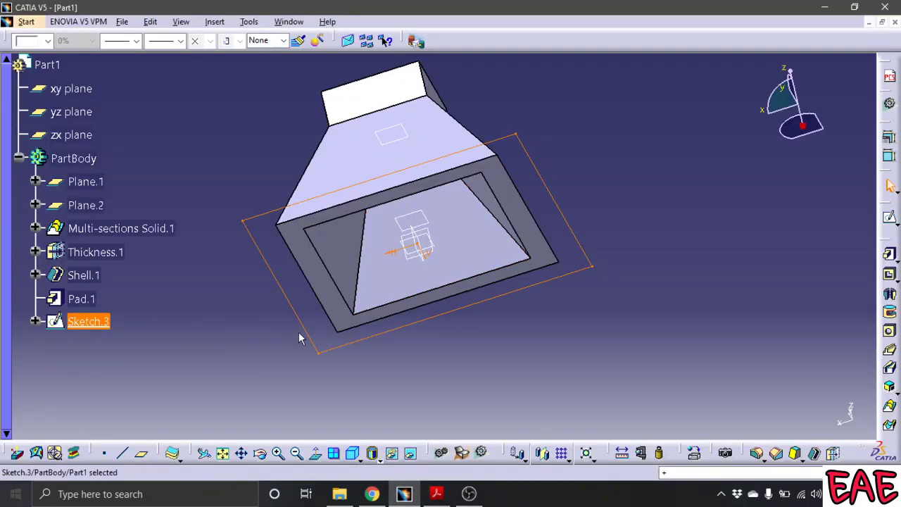
Reopen the base plate sketch, project the four inner edges of the shell's bottom opening into it, and exit the sketch.
{"action": "double_click", "coordinate": [89, 324]}
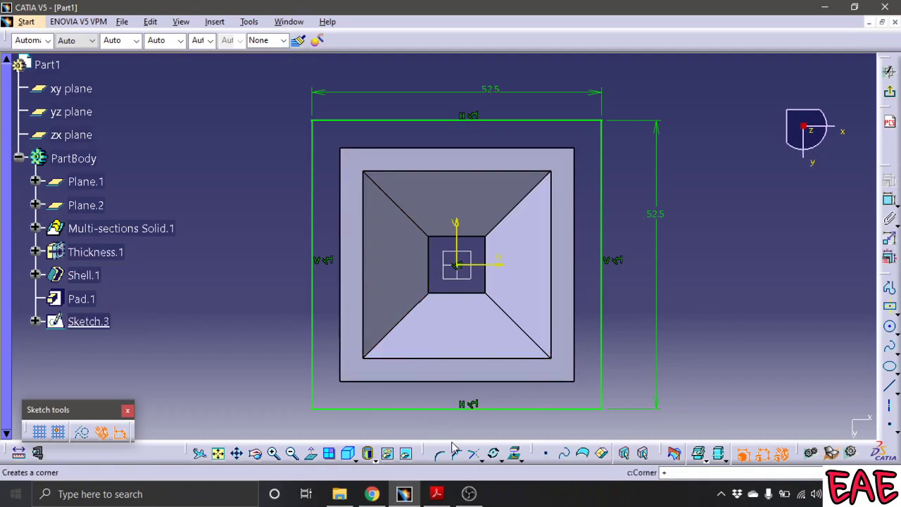
{"action": "left_click", "coordinate": [364, 264]}
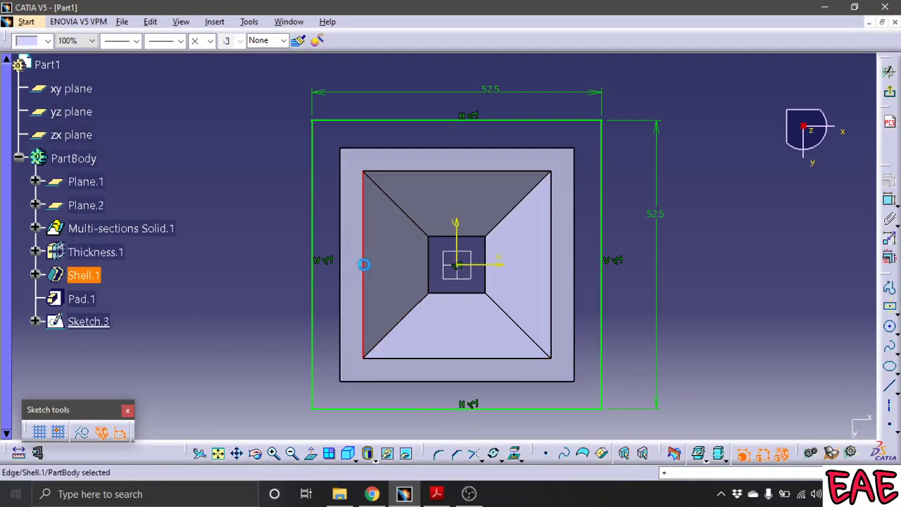
{"action": "left_click", "coordinate": [451, 172], "text": "ctrl"}
{"action": "left_click", "coordinate": [551, 266], "text": "ctrl"}
{"action": "left_click", "coordinate": [506, 359], "text": "ctrl"}
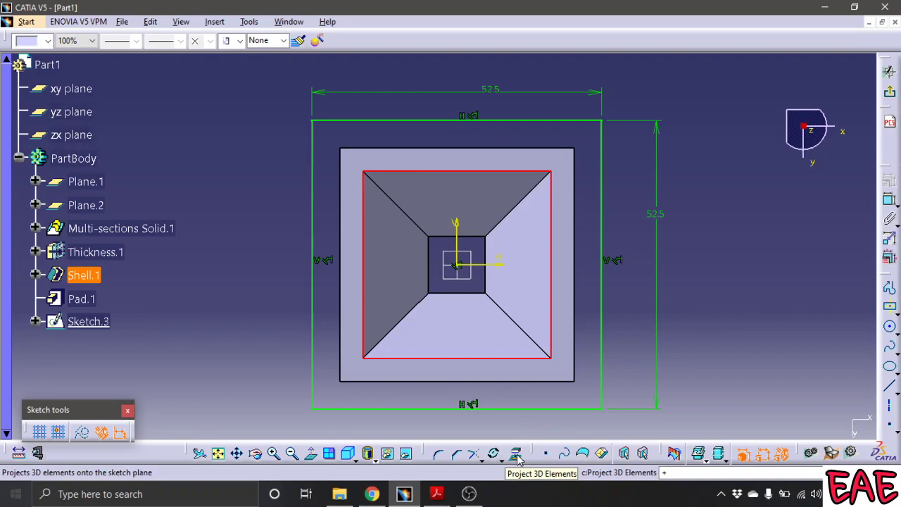
{"action": "left_click", "coordinate": [516, 455]}
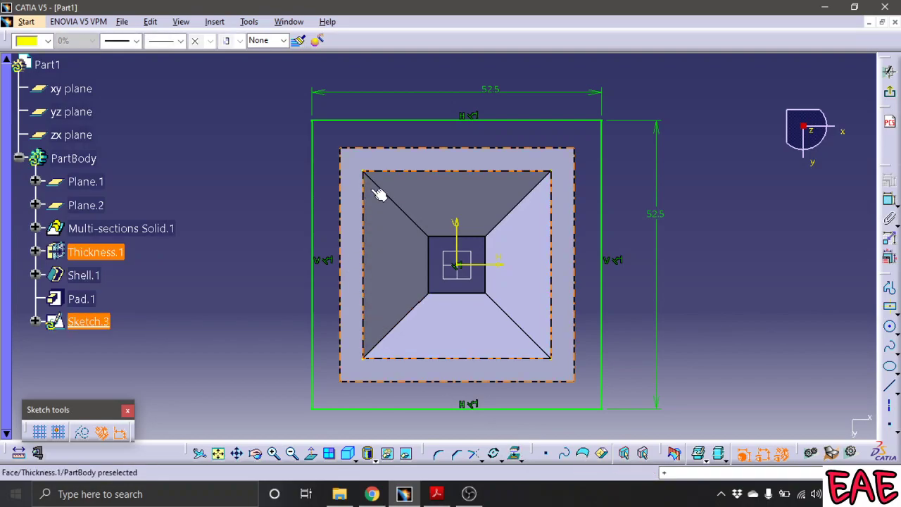
{"action": "left_click", "coordinate": [769, 244]}
{"action": "left_click", "coordinate": [892, 92]}
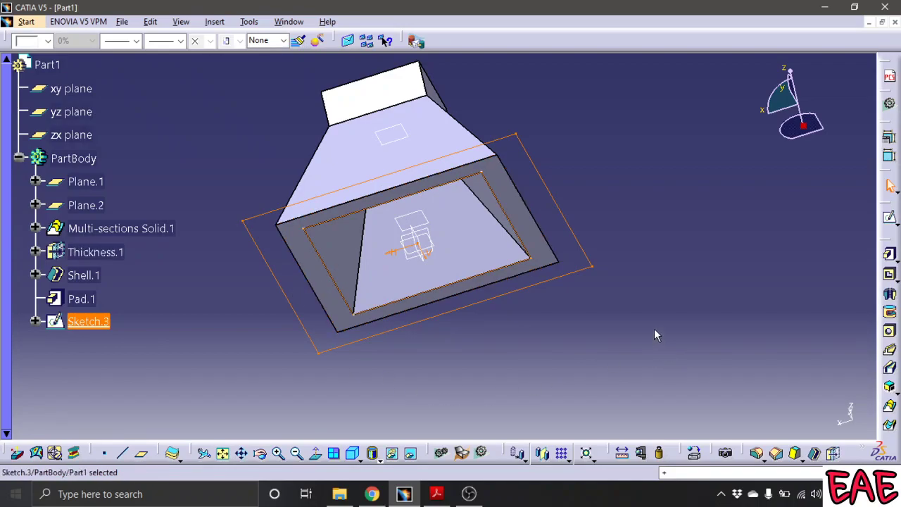
Pad the base plate sketch 5 mm with the direction reversed toward the collar.
{"action": "left_click", "coordinate": [889, 255]}
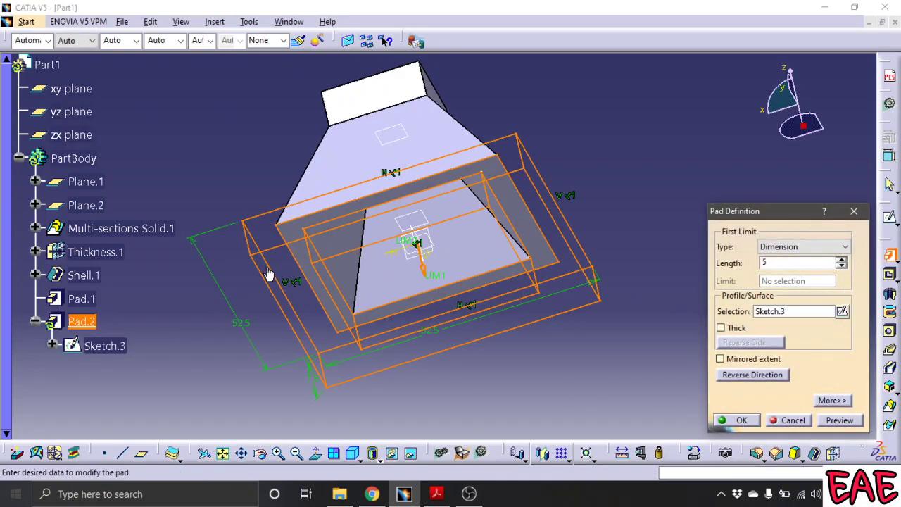
{"action": "left_click", "coordinate": [422, 278]}
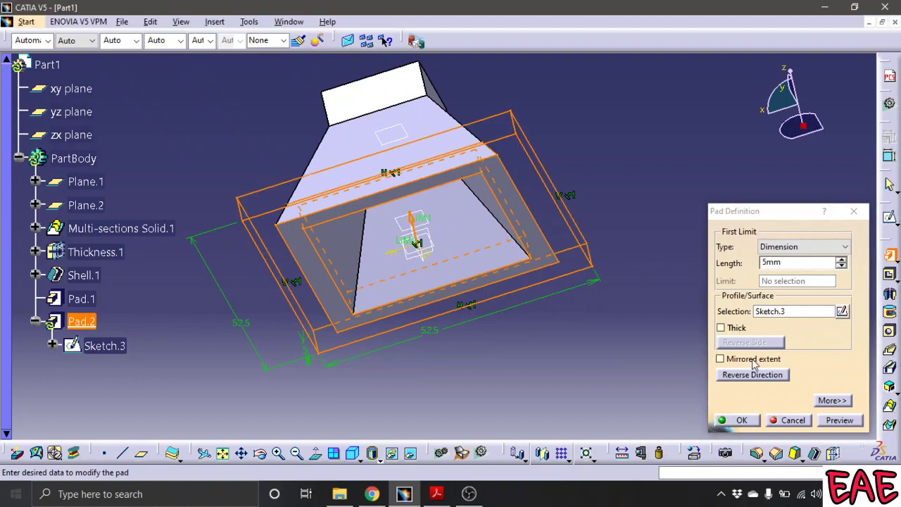
{"action": "left_click", "coordinate": [740, 420]}
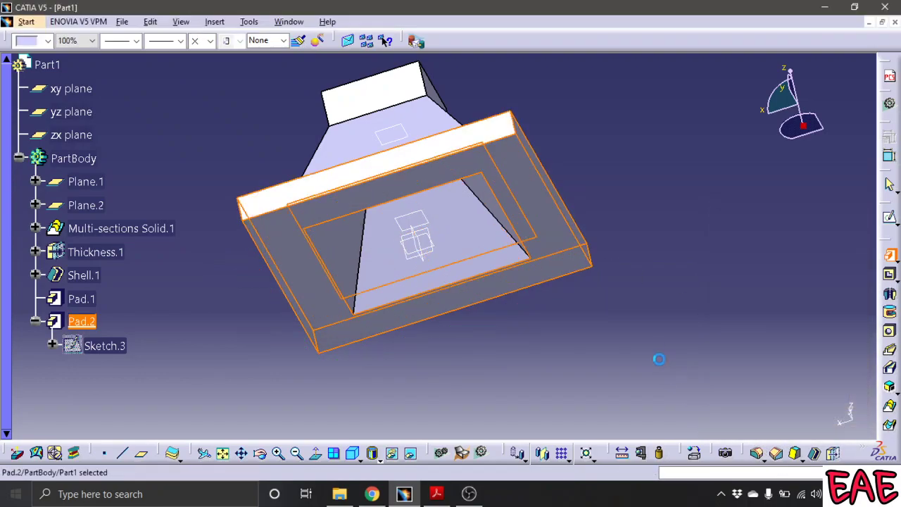
Inspect the model from above and examine the base plate's corner radius in the PDF drawing.
{"action": "mouse_move", "coordinate": [457, 360]}
{"action": "middle_mouse_down"}
{"action": "mouse_move", "coordinate": [424, 258]}
{"action": "mouse_move", "coordinate": [507, 250]}
{"action": "mouse_move", "coordinate": [533, 429]}
{"action": "mouse_move", "coordinate": [567, 429]}
{"action": "mouse_move", "coordinate": [587, 456]}
{"action": "mouse_move", "coordinate": [454, 473]}
{"action": "mouse_move", "coordinate": [491, 458]}
{"action": "middle_mouse_up"}
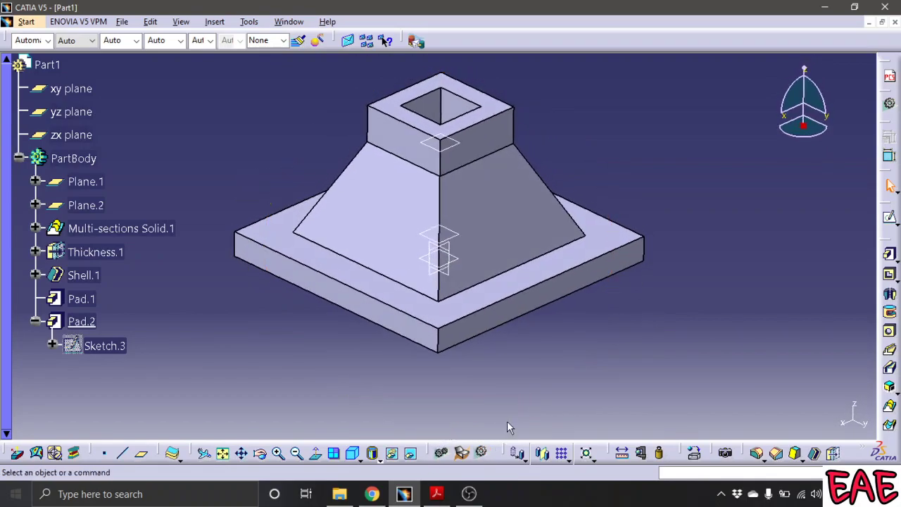
{"action": "left_click", "coordinate": [437, 494]}
{"action": "scroll", "coordinate": [451, 369], "scroll_direction": "up", "scroll_amount": 5}
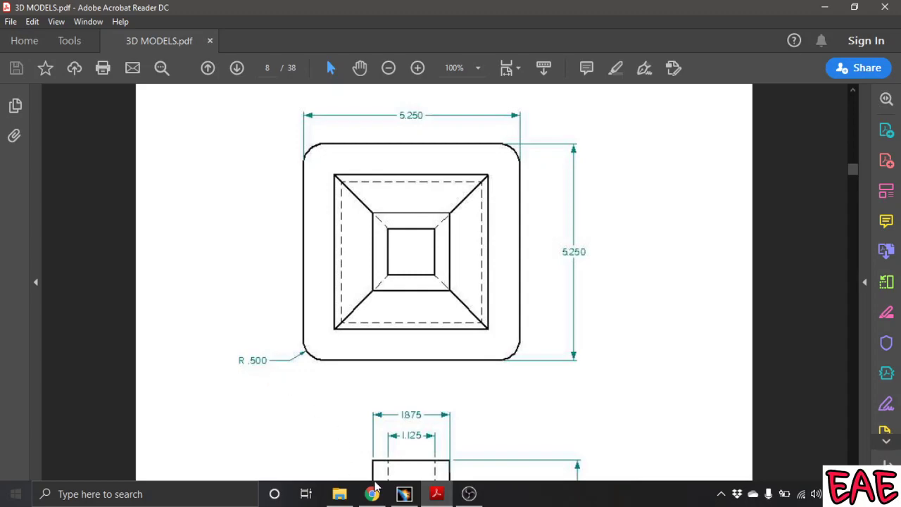
In CATIA V5, apply a 5 mm edge fillet to the four vertical corner edges of the base plate.
{"action": "left_click", "coordinate": [437, 494]}
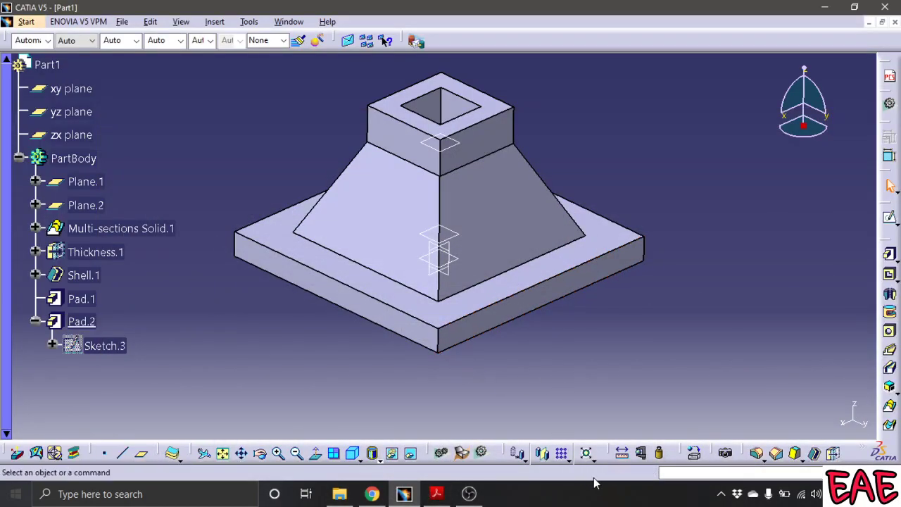
{"action": "left_click", "coordinate": [758, 454]}
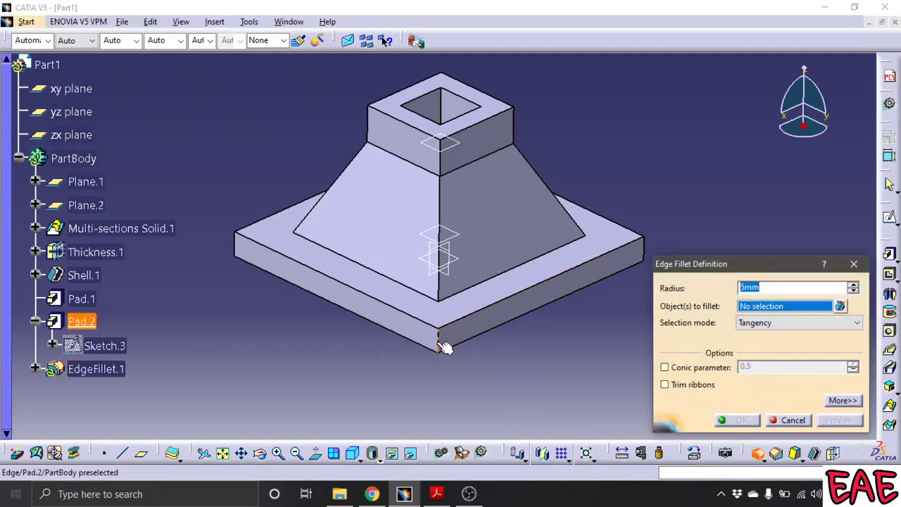
{"action": "left_click", "coordinate": [439, 344]}
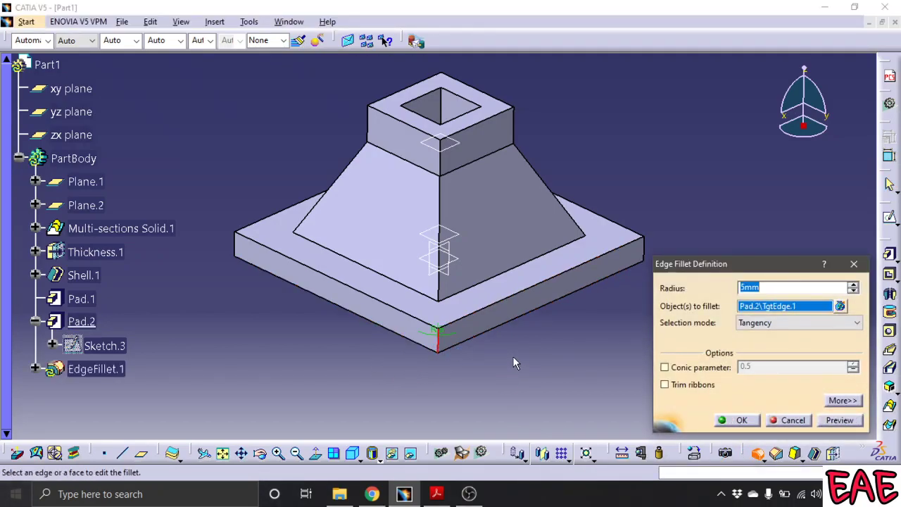
{"action": "middle_click_drag", "start_coordinate": [461, 362], "coordinate": [317, 366]}
{"action": "left_click", "coordinate": [428, 423]}
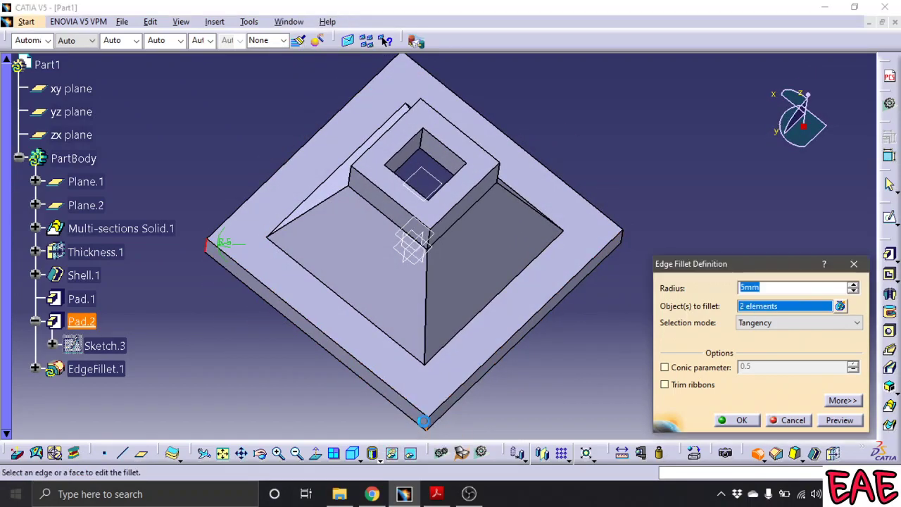
{"action": "left_click", "coordinate": [624, 238]}
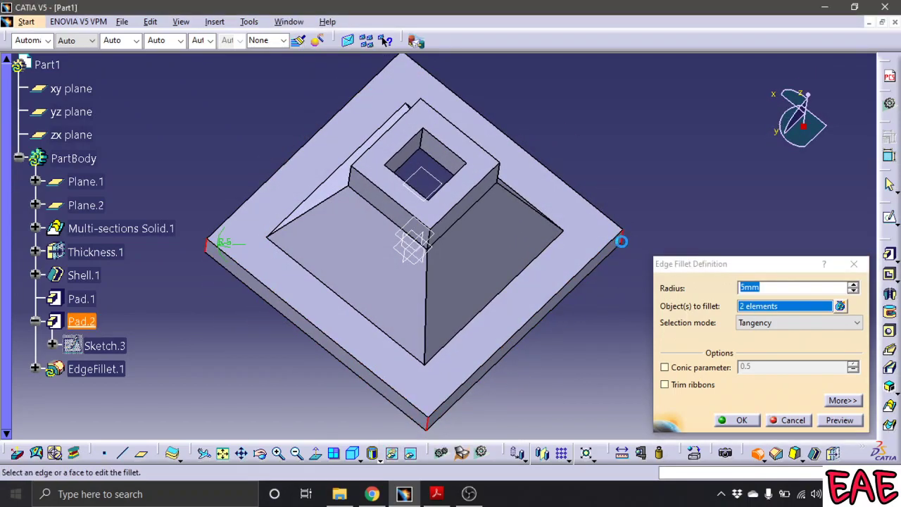
{"action": "middle_click_drag", "start_coordinate": [584, 285], "coordinate": [285, 348]}
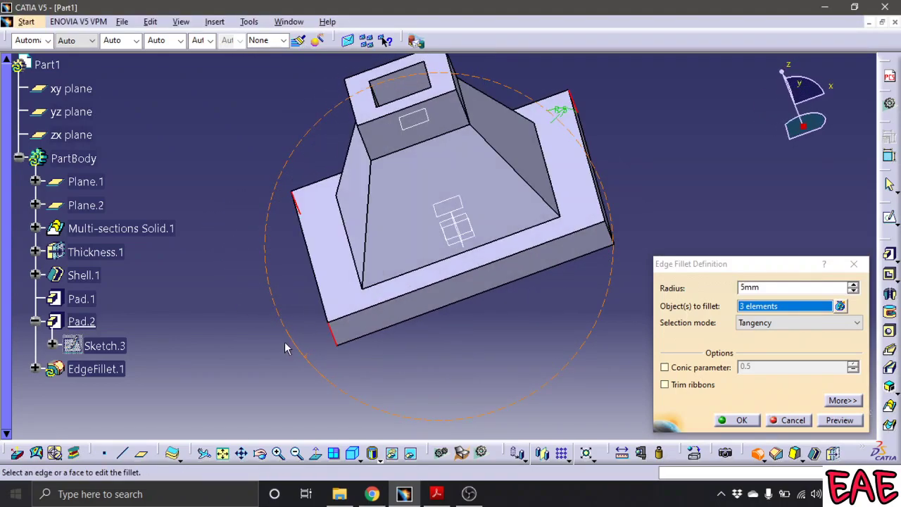
{"action": "left_click", "coordinate": [609, 234]}
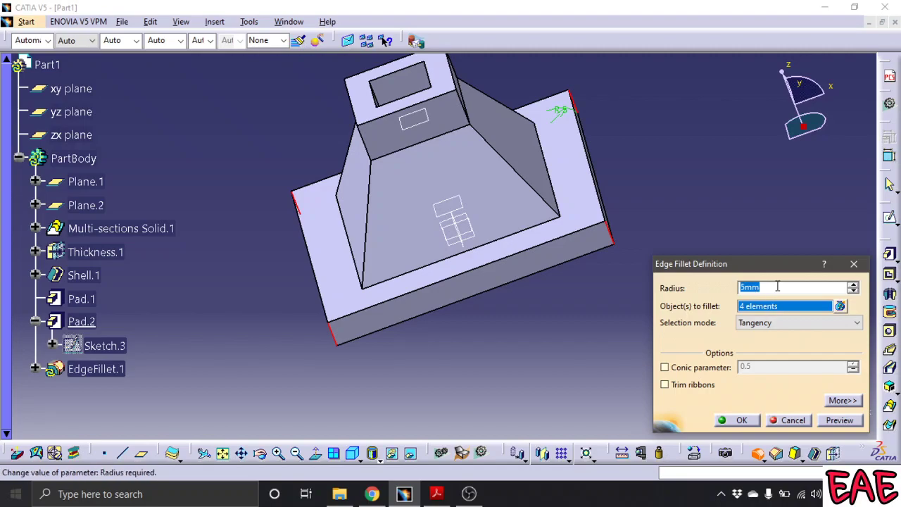
{"action": "left_click", "coordinate": [741, 420]}
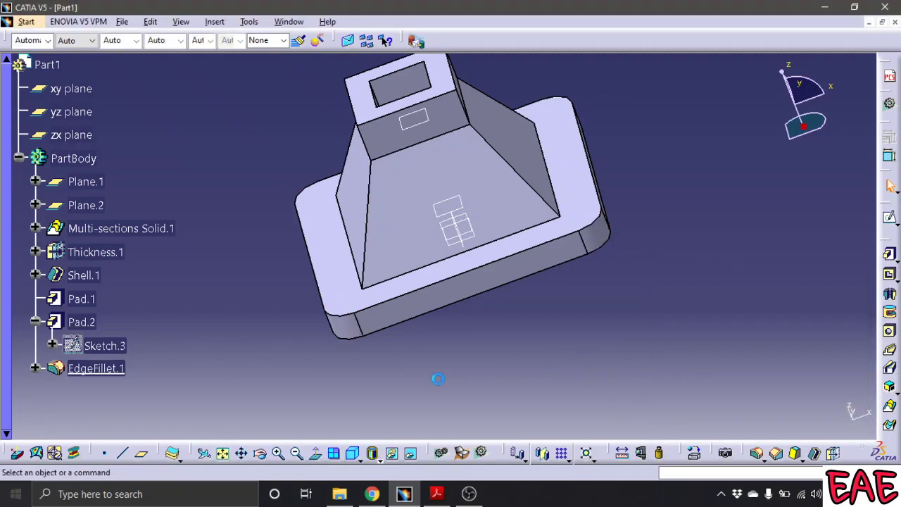
Inspect the filleted model from several angles and compare it with the column base isometric view in the PDF drawing in Acrobat Reader.
{"action": "middle_click_drag", "start_coordinate": [304, 362], "coordinate": [483, 352]}
{"action": "mouse_move", "coordinate": [398, 343]}
{"action": "middle_mouse_down"}
{"action": "mouse_move", "coordinate": [389, 285]}
{"action": "mouse_move", "coordinate": [395, 296]}
{"action": "mouse_move", "coordinate": [334, 378]}
{"action": "mouse_move", "coordinate": [349, 361]}
{"action": "mouse_move", "coordinate": [345, 380]}
{"action": "middle_mouse_up"}
{"action": "left_click", "coordinate": [436, 494]}
{"action": "scroll", "coordinate": [413, 398], "scroll_direction": "down", "scroll_amount": 3}
{"action": "scroll", "coordinate": [458, 408], "scroll_direction": "up", "scroll_amount": 15}
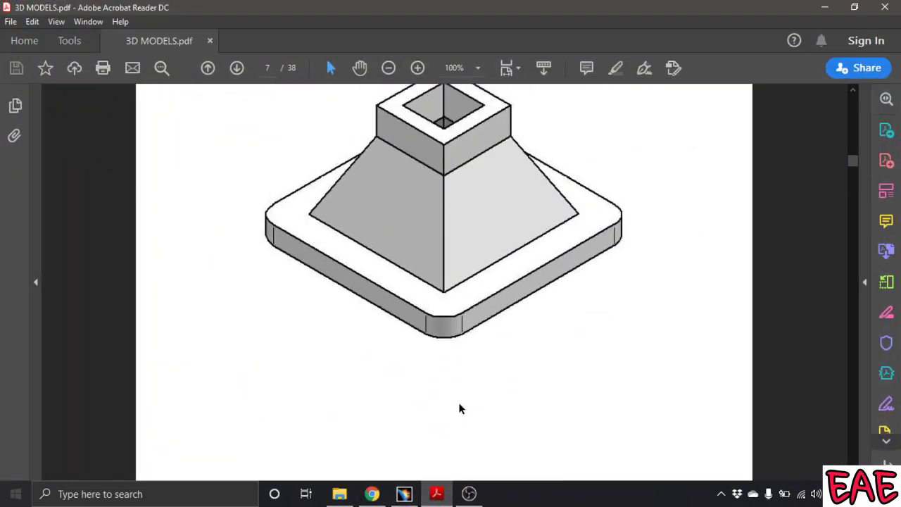
{"action": "scroll", "coordinate": [459, 408], "scroll_direction": "up", "scroll_amount": 5}
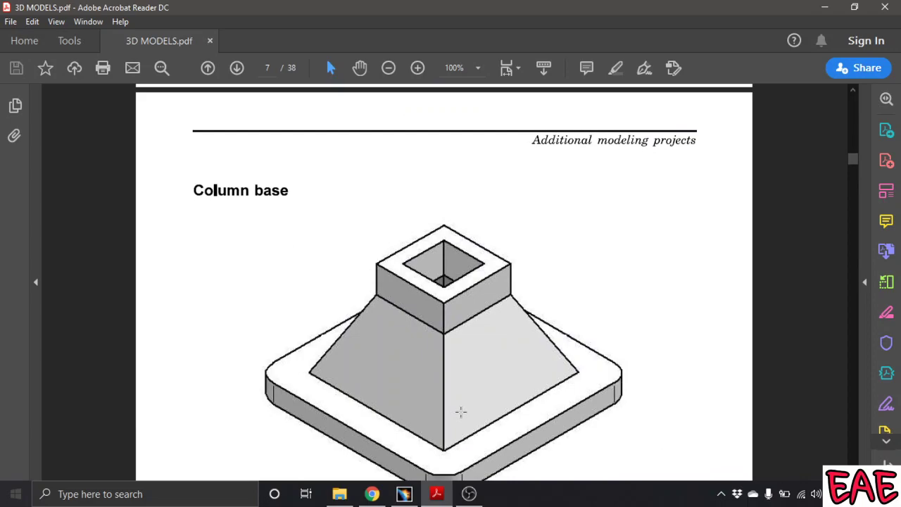